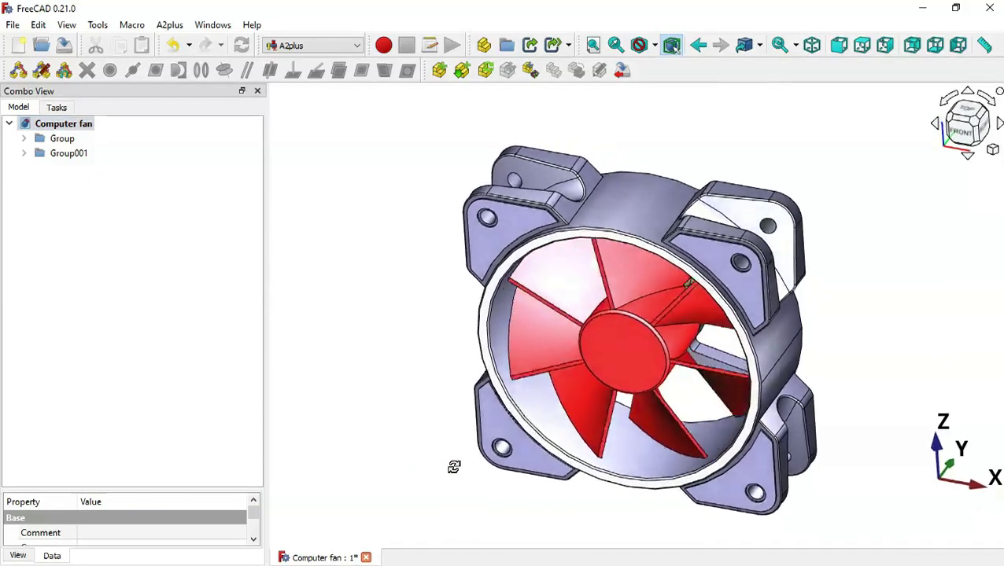
Orbit the finished fan model to view it from other angles
{"action": "middle_click_drag", "start_coordinate": [454, 467], "coordinate": [475, 338]}
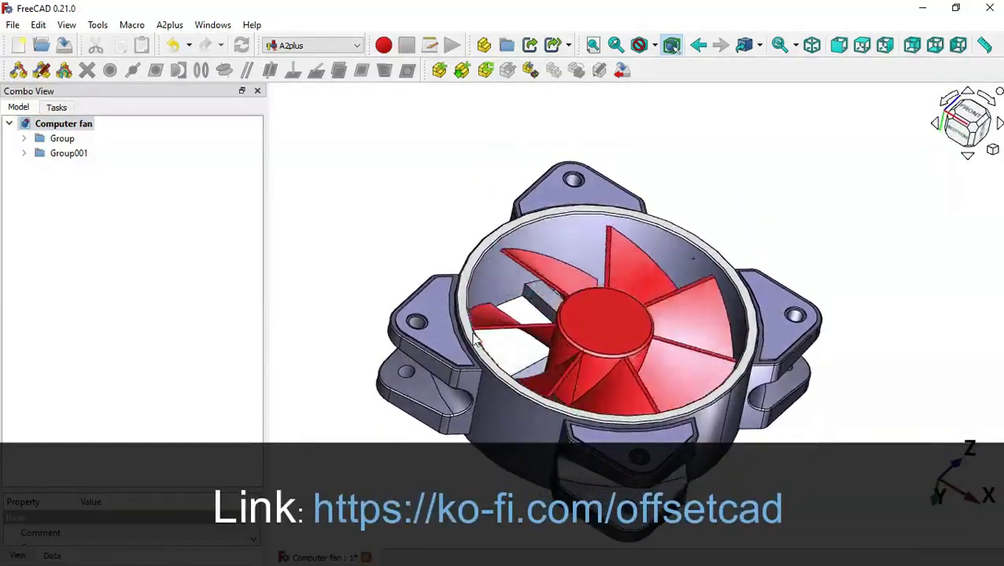
{"action": "mouse_move", "coordinate": [887, 477]}
{"action": "middle_mouse_down"}
{"action": "mouse_move", "coordinate": [876, 447]}
{"action": "mouse_move", "coordinate": [738, 497]}
{"action": "mouse_move", "coordinate": [863, 459]}
{"action": "middle_mouse_up"}
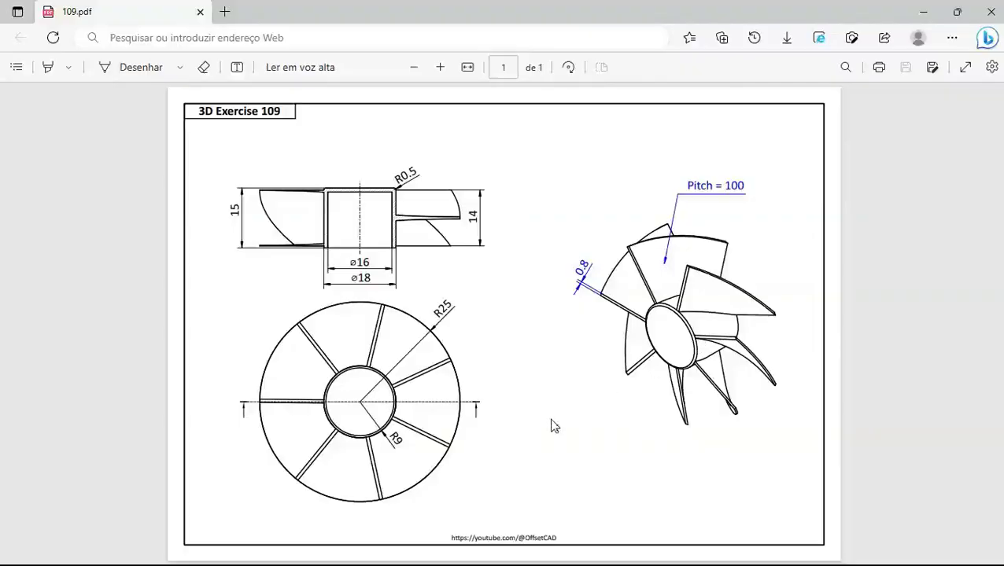
Create a new empty Unnamed document with the Part workbench active
{"action": "left_click", "coordinate": [552, 422]}
{"action": "key", "text": "alt+Tab"}
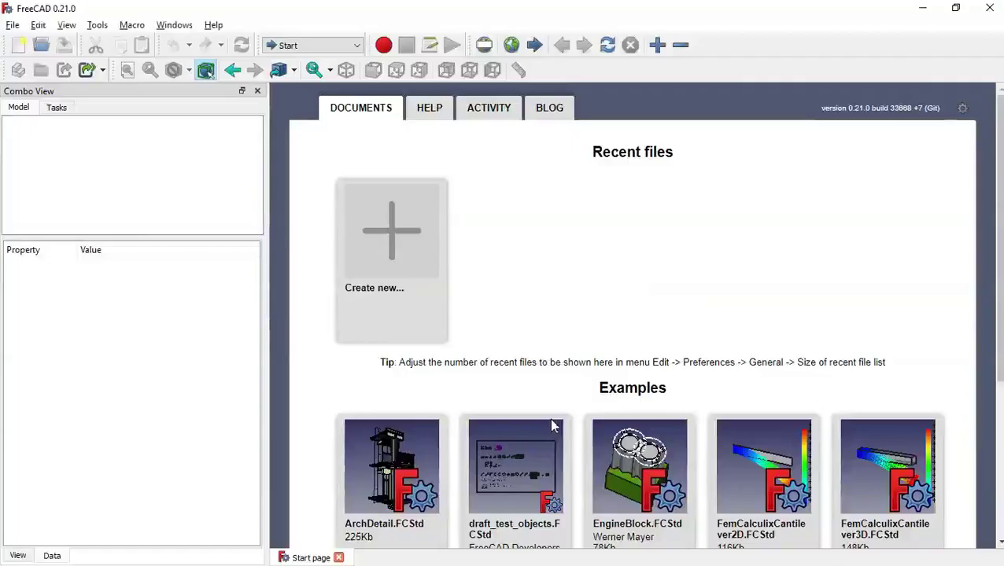
{"action": "left_click", "coordinate": [559, 279]}
{"action": "left_click", "coordinate": [369, 243]}
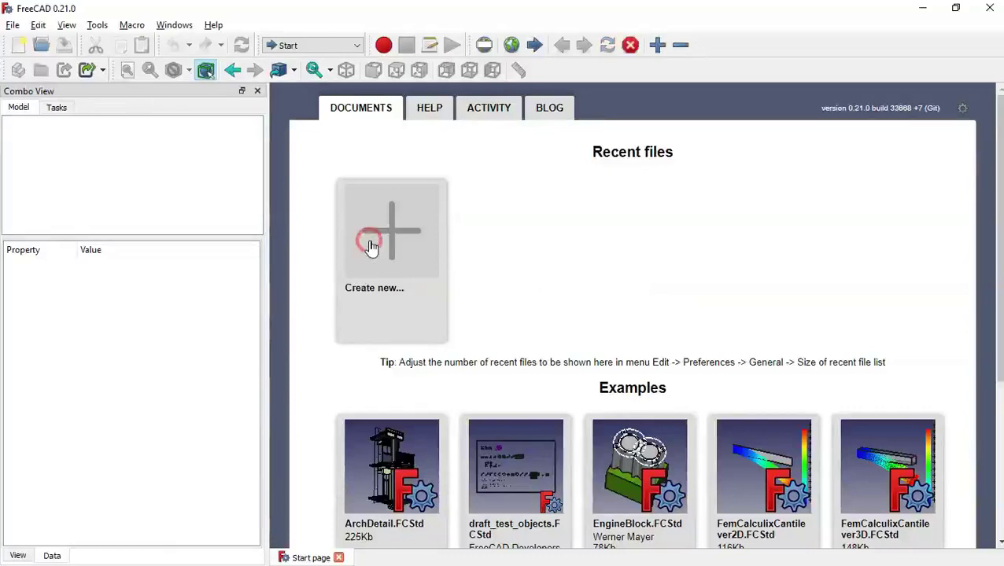
{"action": "left_click", "coordinate": [328, 47]}
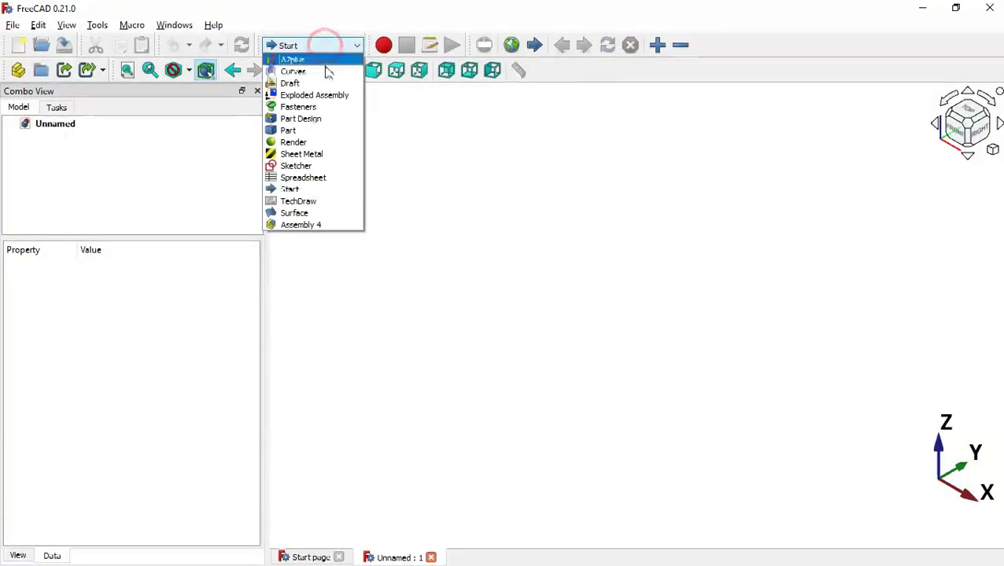
{"action": "left_click", "coordinate": [328, 137]}
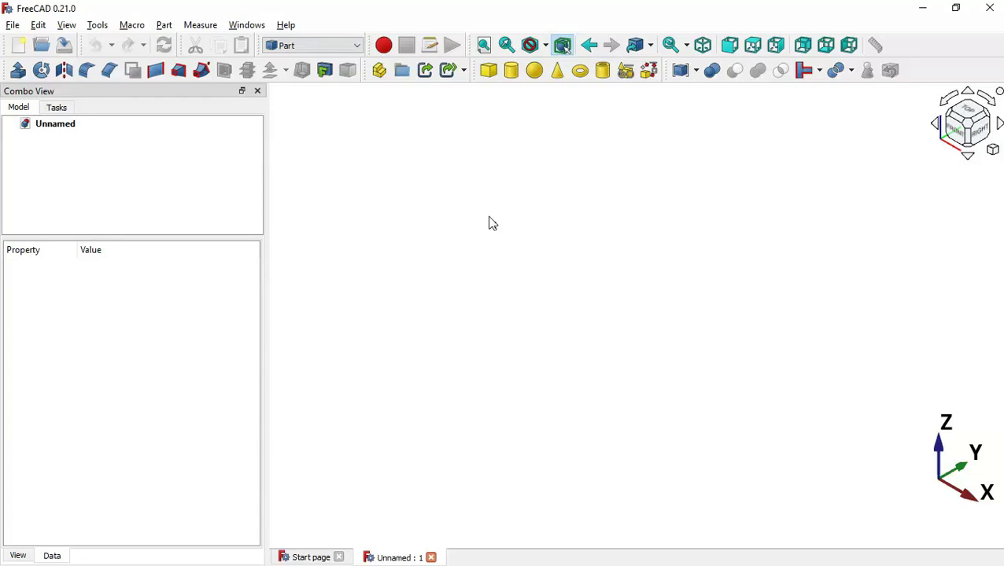
Add a Part cylinder and set its radius to 9 mm
{"action": "left_click", "coordinate": [511, 71]}
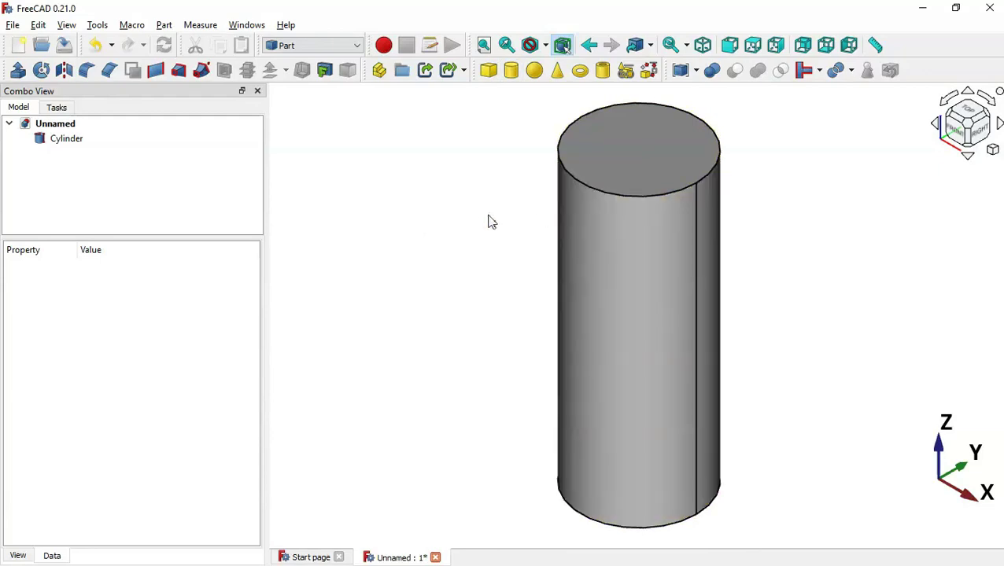
{"action": "left_click", "coordinate": [75, 145]}
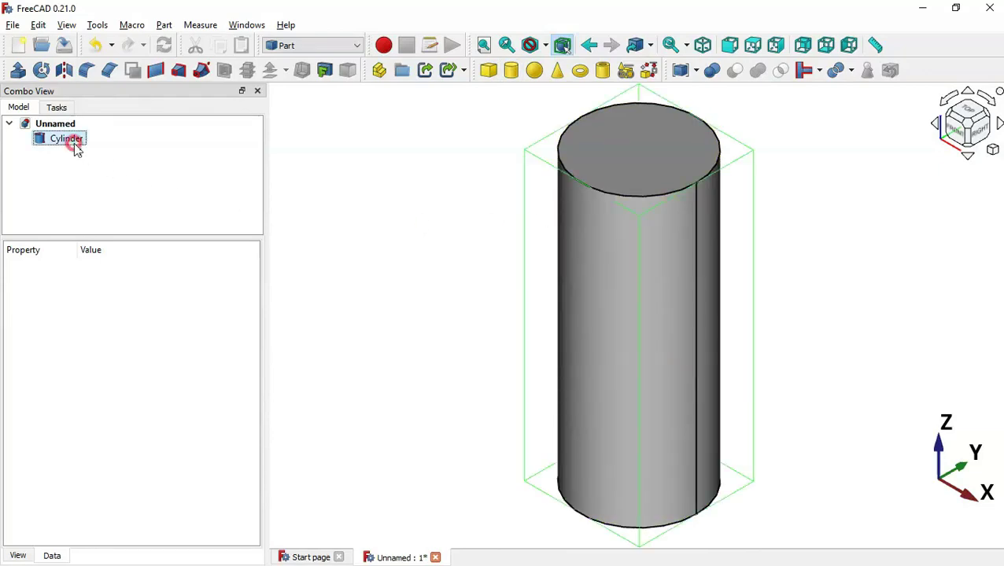
{"action": "left_click", "coordinate": [137, 370]}
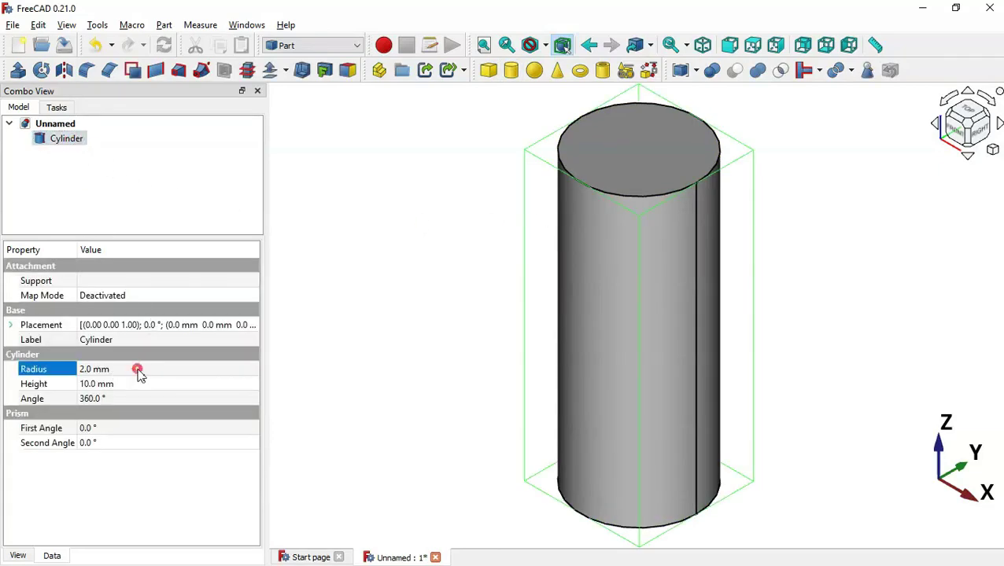
{"action": "key", "text": "alt+Tab"}
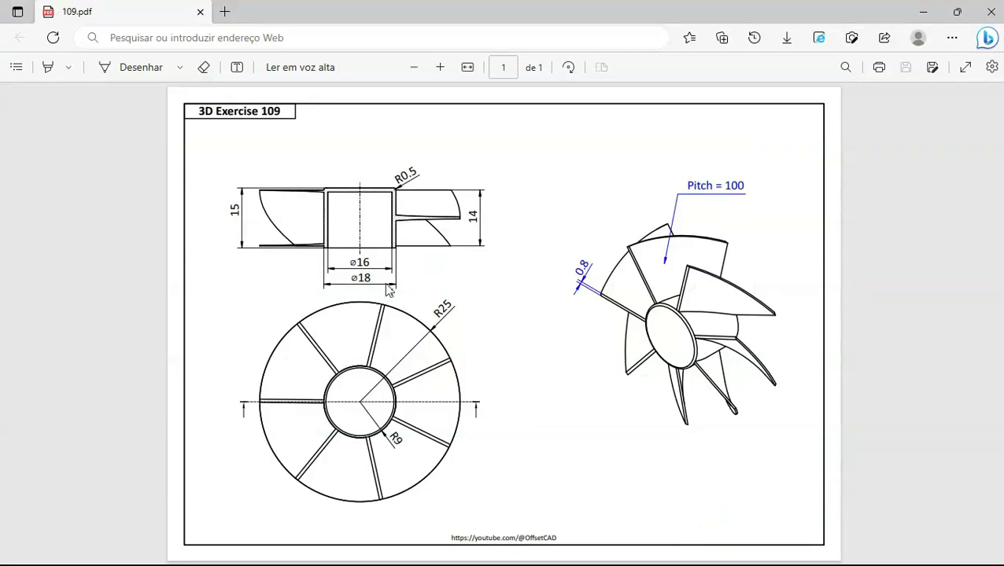
{"action": "key", "text": "alt+Tab"}
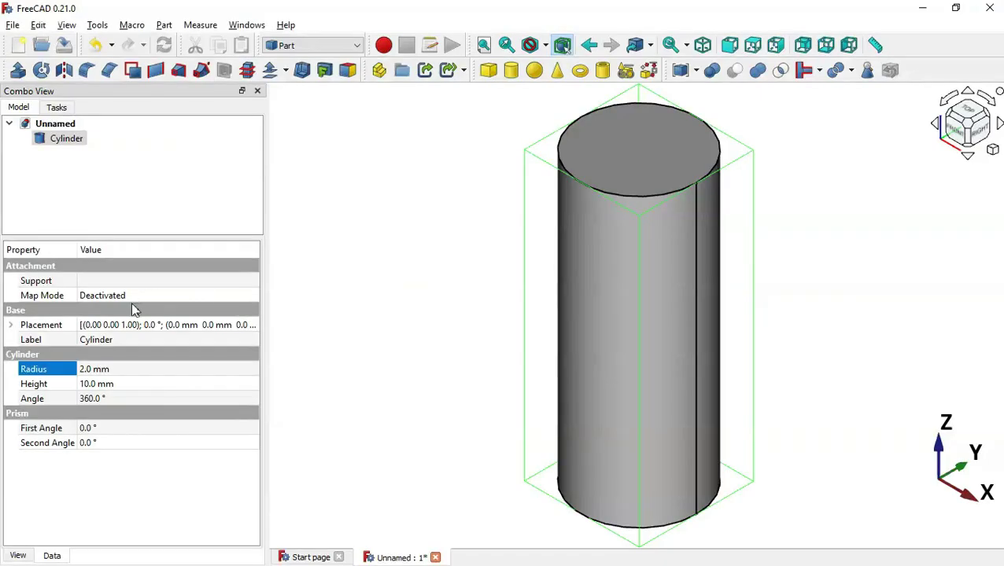
{"action": "left_click", "coordinate": [189, 373]}
{"action": "type", "text": "9"}
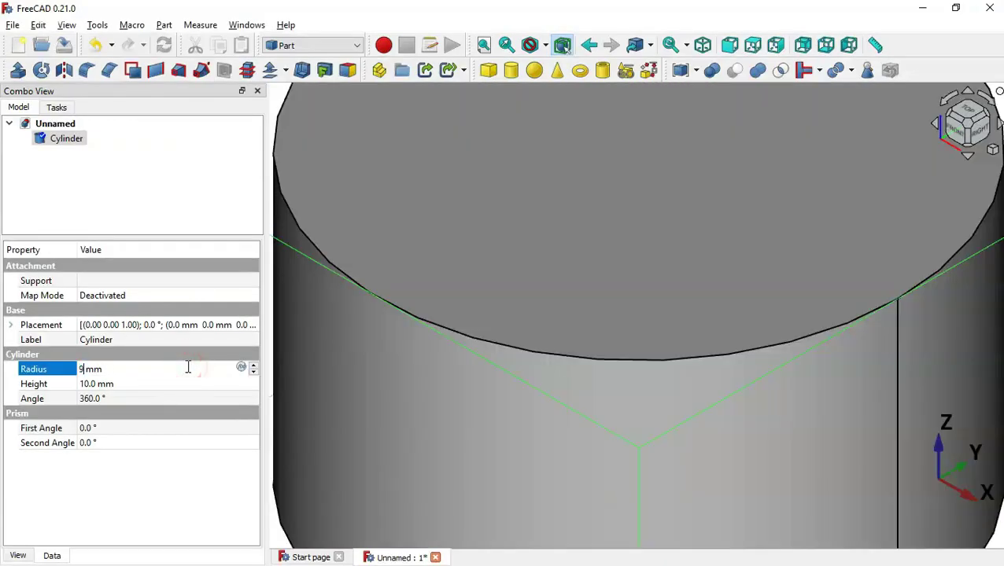
{"action": "key", "text": "Return"}
Set the cylinder's height to 15 mm and fit it in the view
{"action": "left_click", "coordinate": [201, 387]}
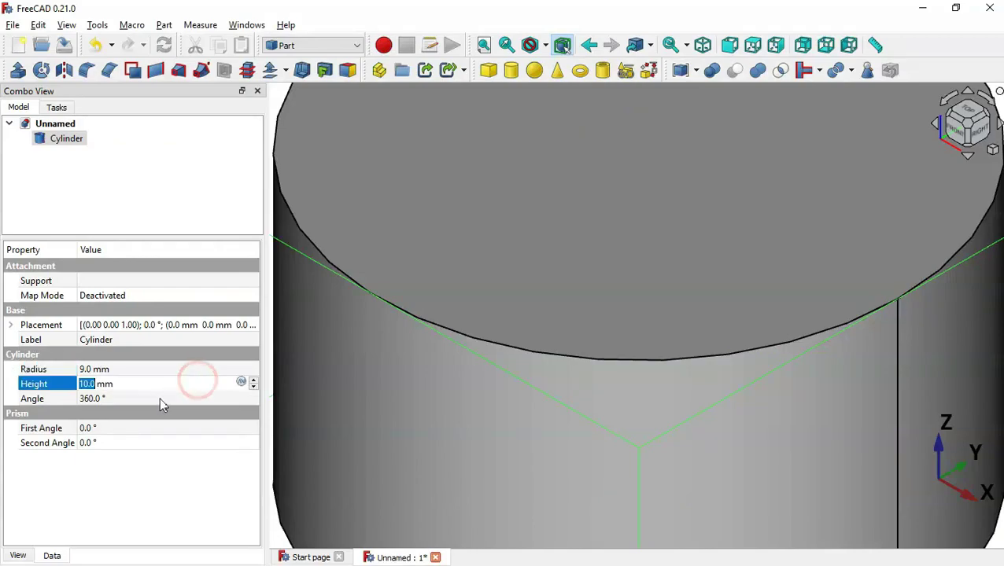
{"action": "key", "text": "alt+Tab"}
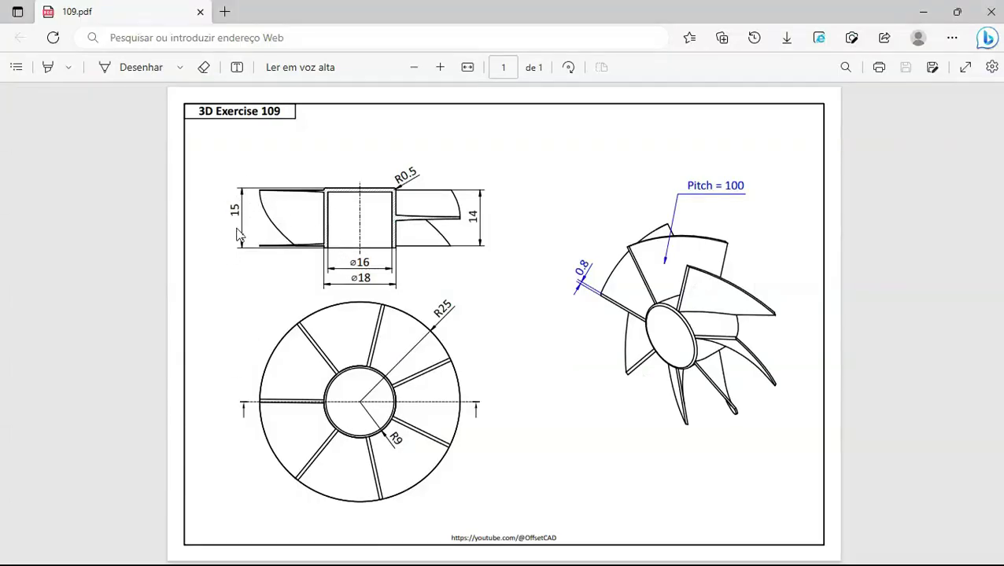
{"action": "key", "text": "alt+Tab"}
{"action": "left_click", "coordinate": [138, 385]}
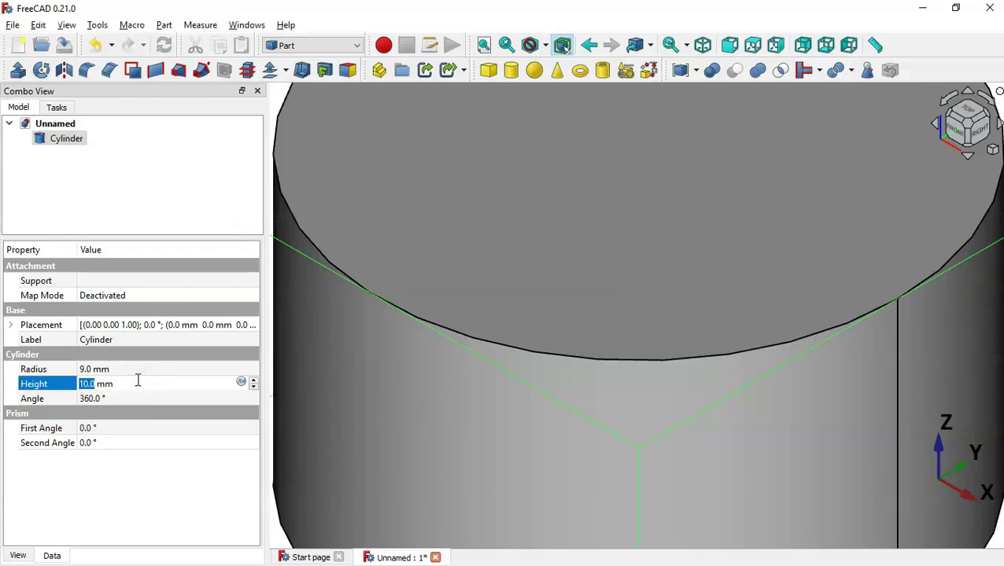
{"action": "type", "text": "15"}
{"action": "key", "text": "Return"}
{"action": "left_click", "coordinate": [365, 437]}
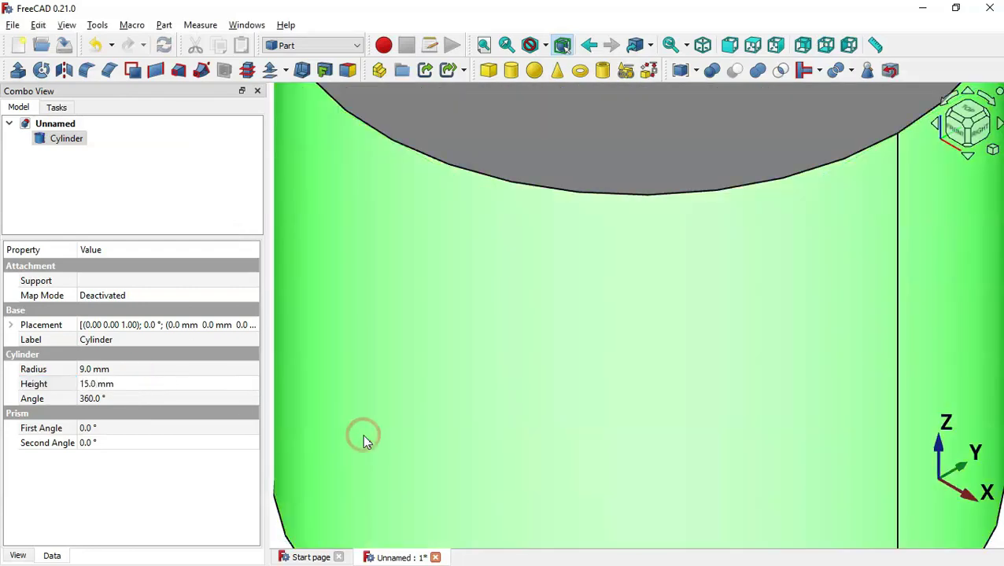
{"action": "key", "text": "v"}
{"action": "key", "text": "f"}
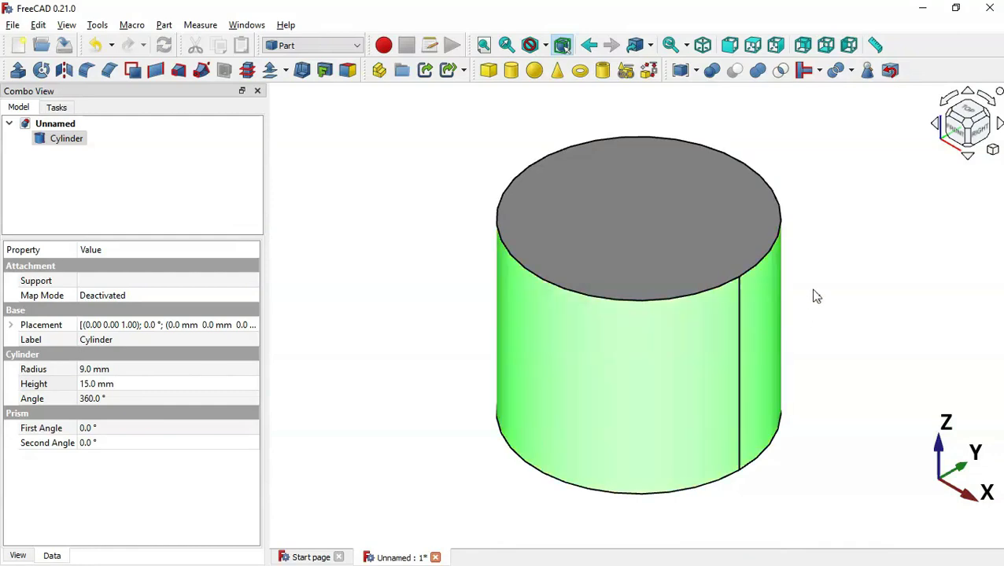
{"action": "left_click", "coordinate": [858, 352]}
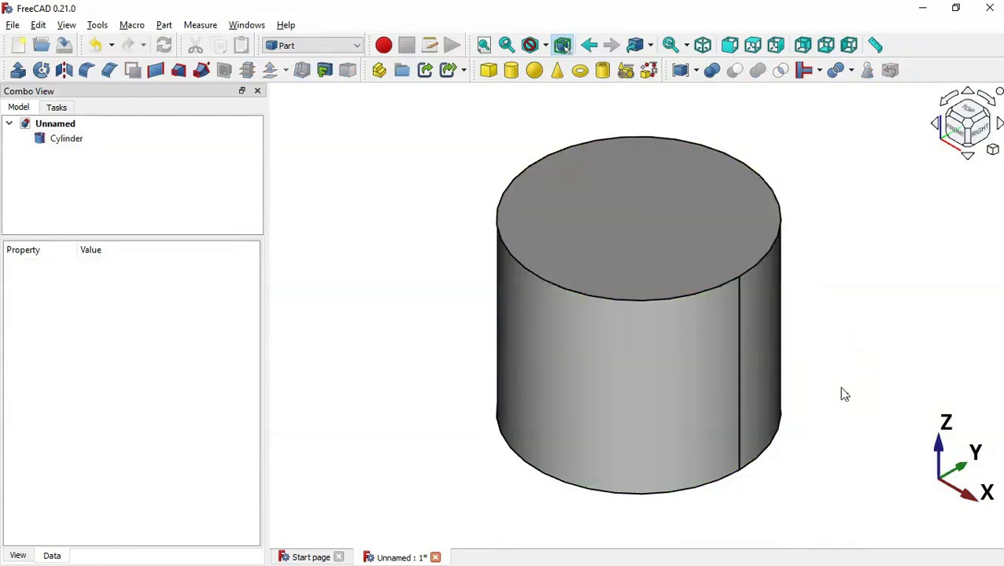
{"action": "key", "text": "alt+Tab"}
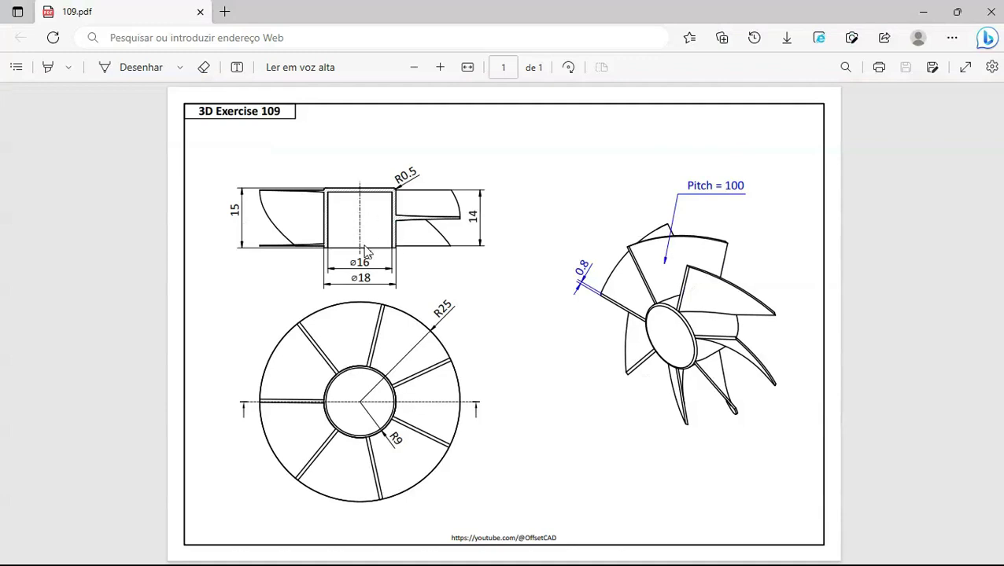
{"action": "key", "text": "alt+Tab"}
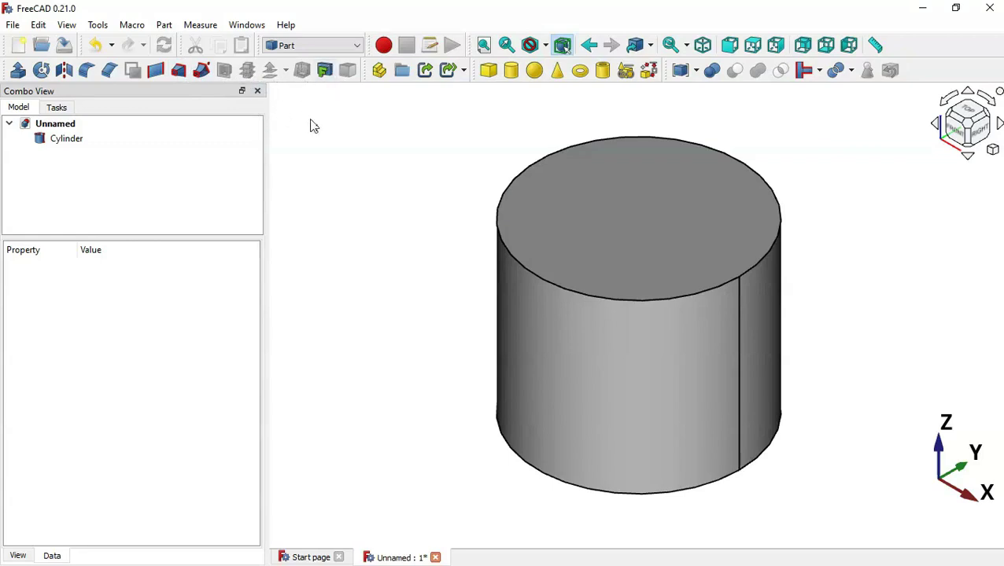
Select the cylinder's end face and apply Part Thickness to it
{"action": "left_click", "coordinate": [324, 179]}
{"action": "middle_click_drag", "start_coordinate": [842, 445], "coordinate": [766, 329]}
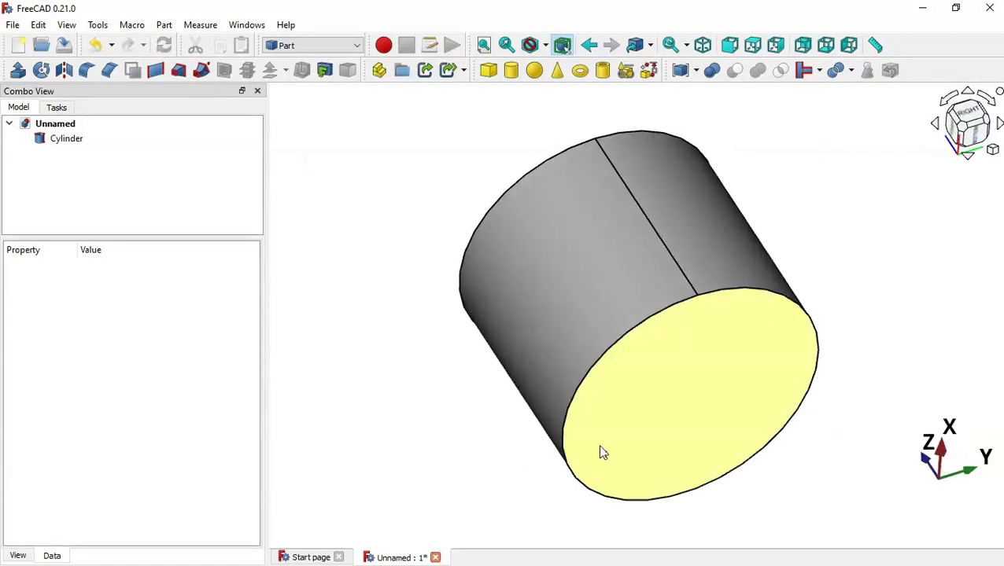
{"action": "left_click", "coordinate": [695, 399]}
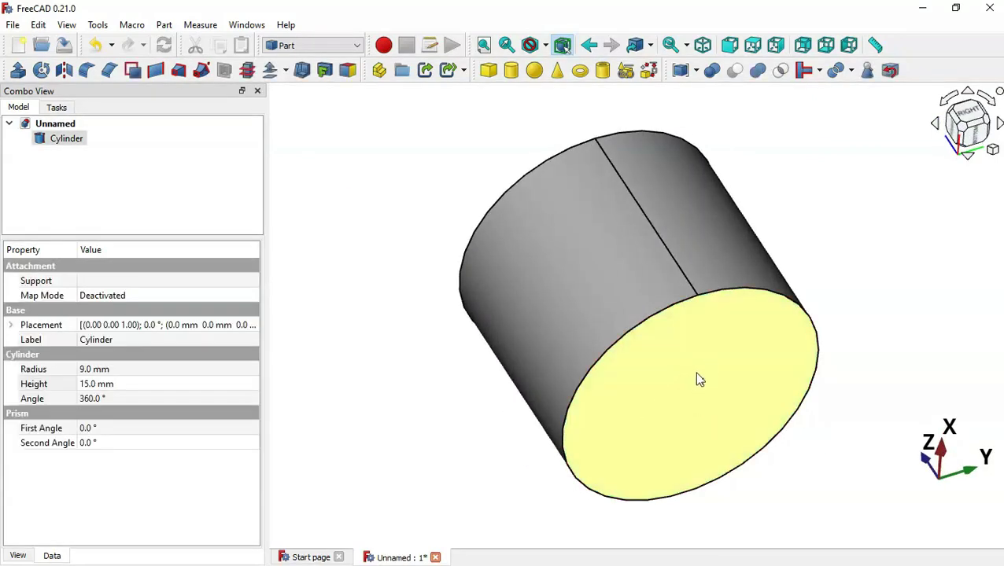
{"action": "left_click", "coordinate": [304, 75]}
Set the wall thickness to -1 mm, confirm, and return to isometric view
{"action": "scroll", "coordinate": [363, 200], "scroll_direction": "down", "scroll_amount": 1}
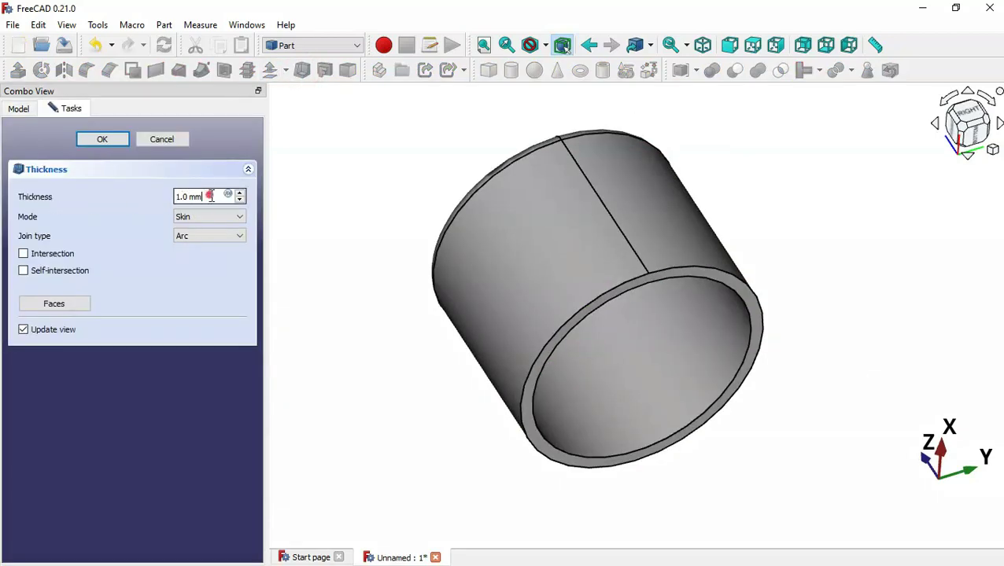
{"action": "left_click_drag", "start_coordinate": [211, 197], "coordinate": [161, 192]}
{"action": "key", "text": "alt+Tab"}
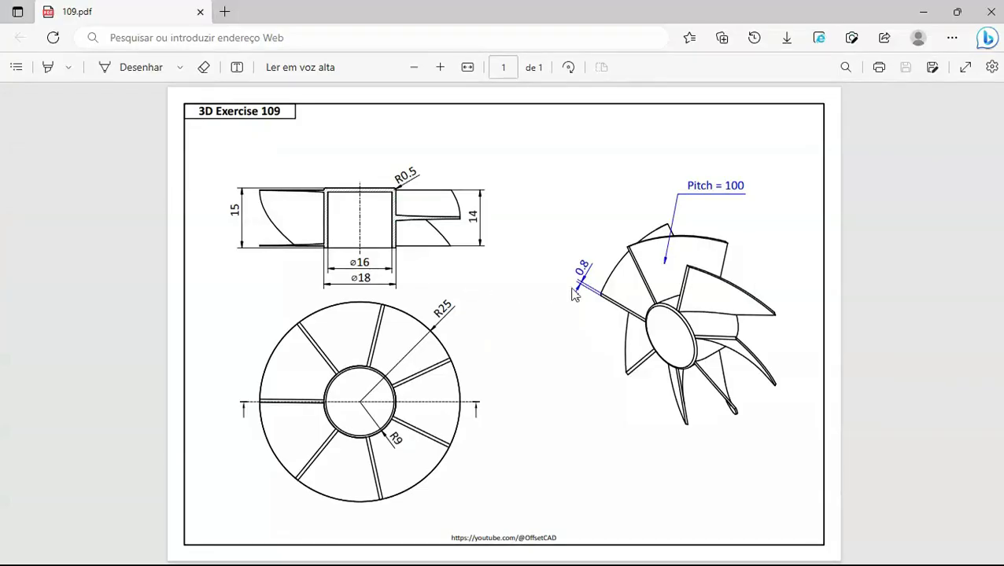
{"action": "scroll", "coordinate": [356, 256], "scroll_direction": "up", "scroll_amount": 2, "text": "ctrl"}
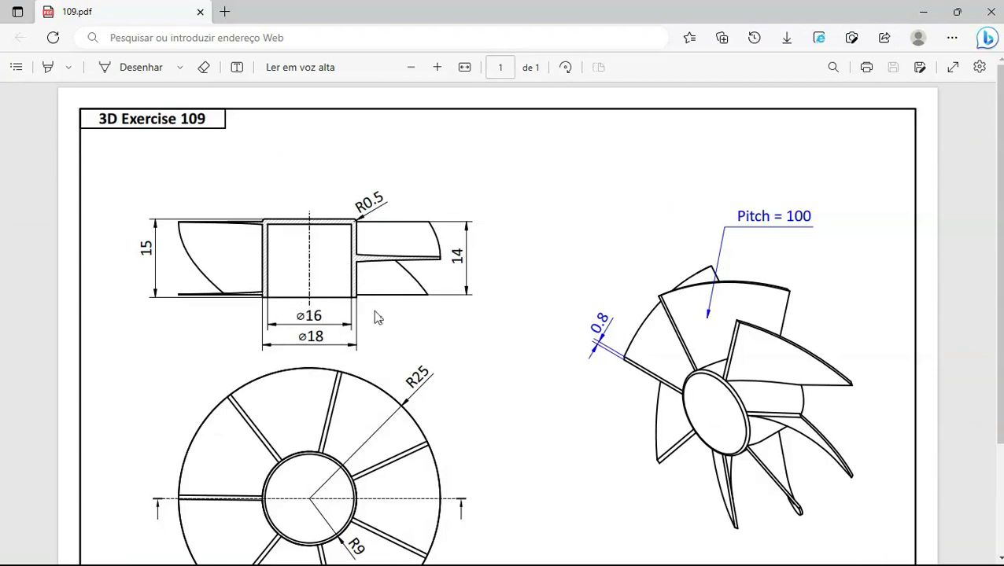
{"action": "key", "text": "alt+Tab"}
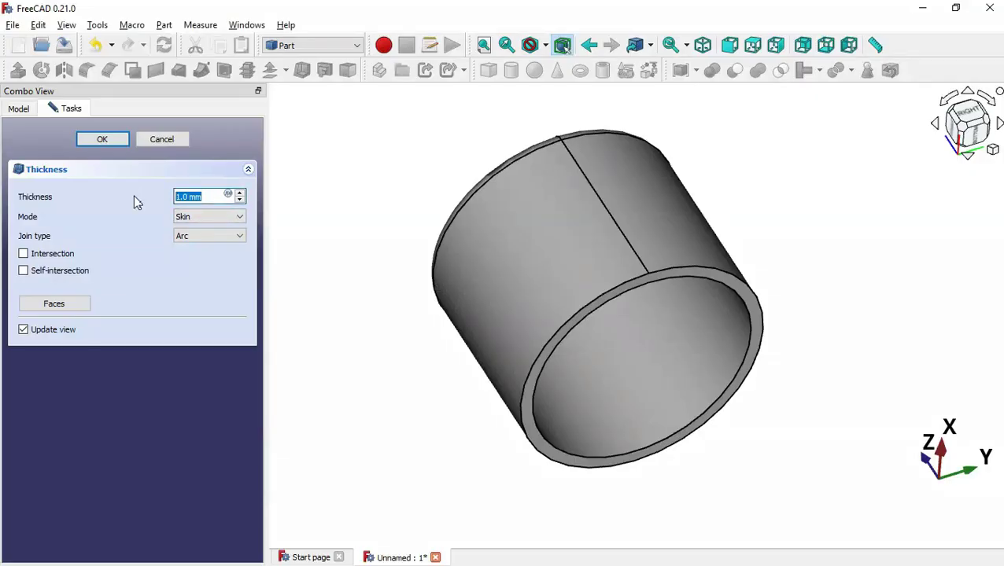
{"action": "type", "text": "-1"}
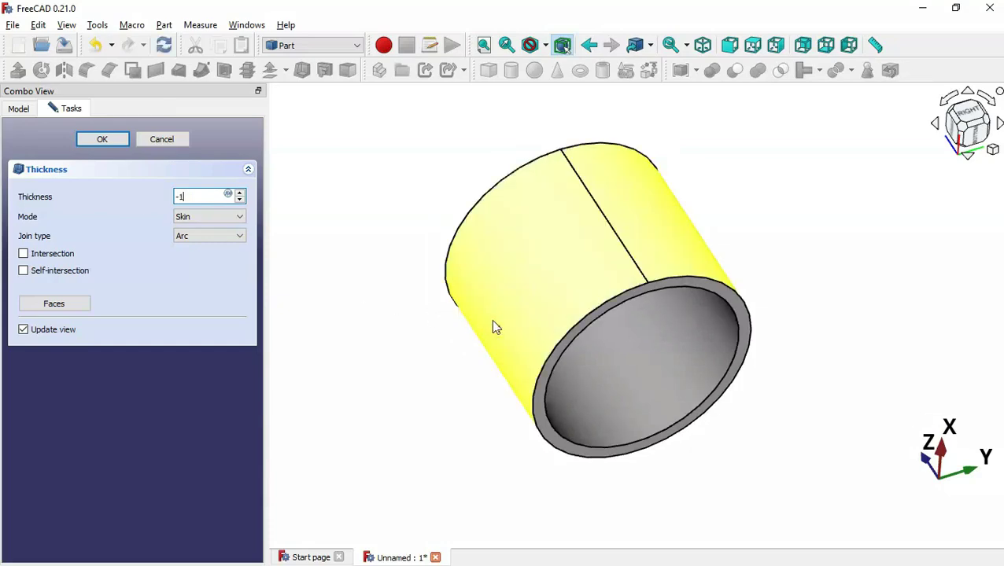
{"action": "middle_click_drag", "start_coordinate": [410, 183], "coordinate": [602, 338]}
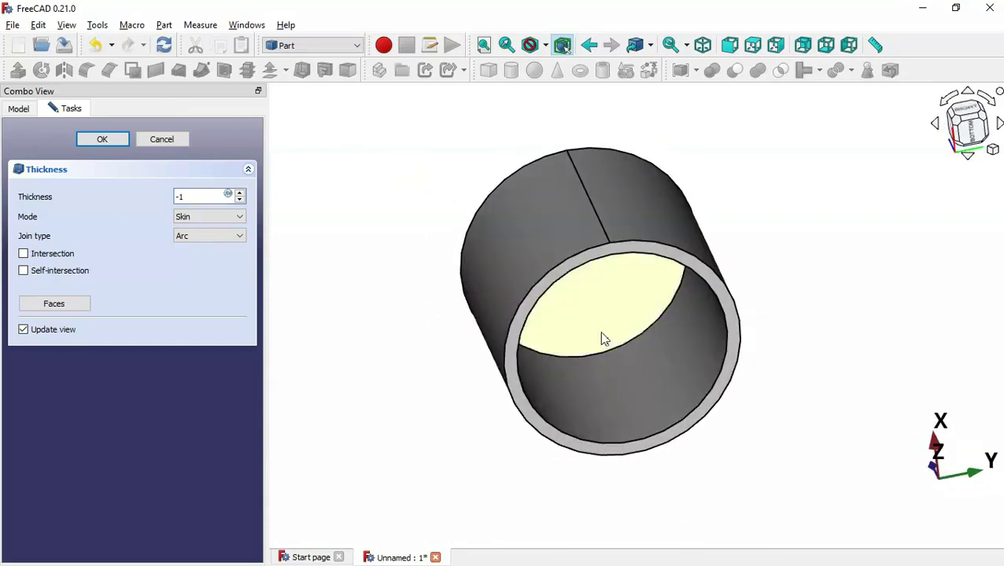
{"action": "left_click", "coordinate": [412, 241]}
{"action": "left_click", "coordinate": [98, 140]}
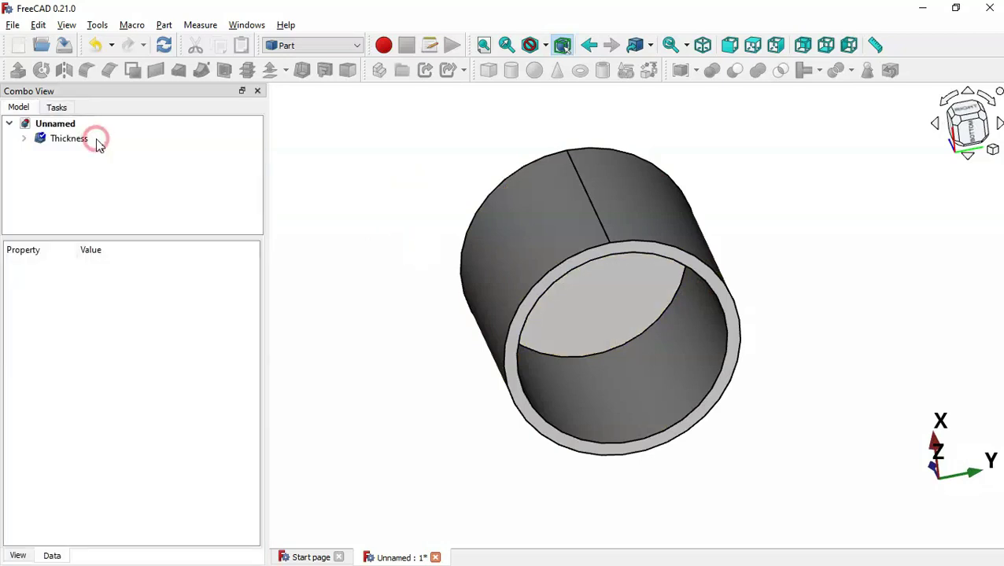
{"action": "left_click", "coordinate": [341, 250]}
{"action": "key", "text": "0"}
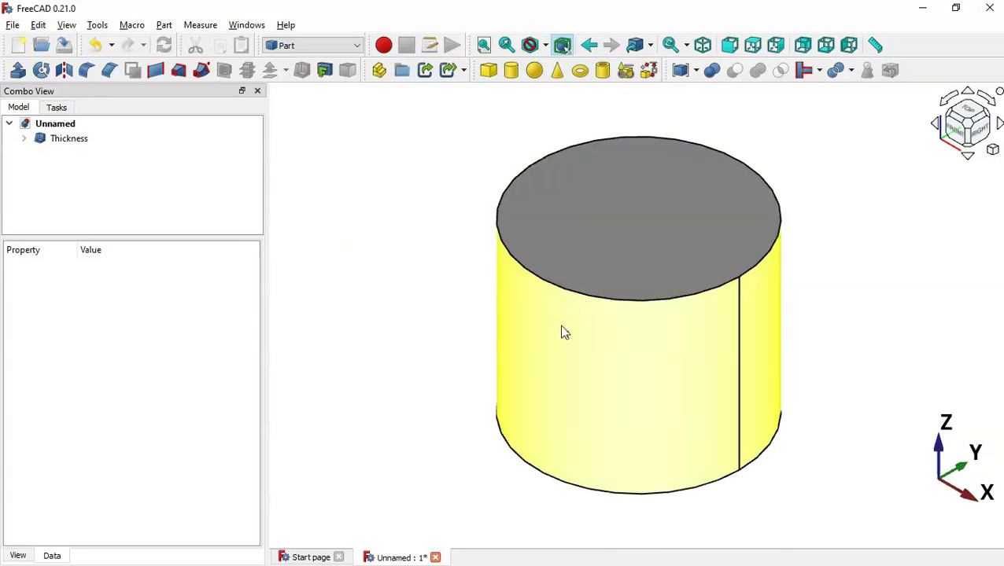
Fillet the Thickness solid's top edge with a 0.5 mm radius
{"action": "left_click", "coordinate": [561, 327]}
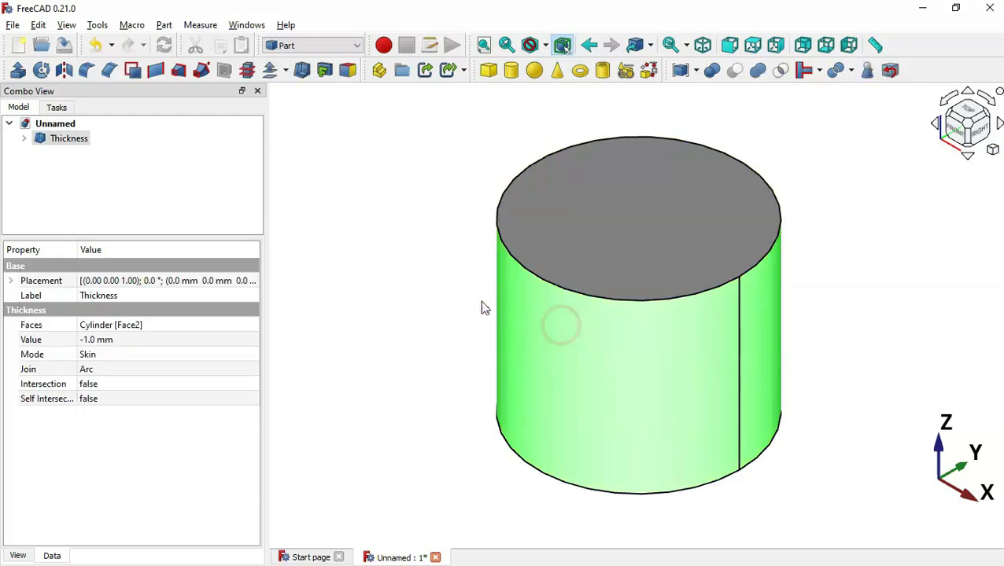
{"action": "left_click", "coordinate": [87, 73]}
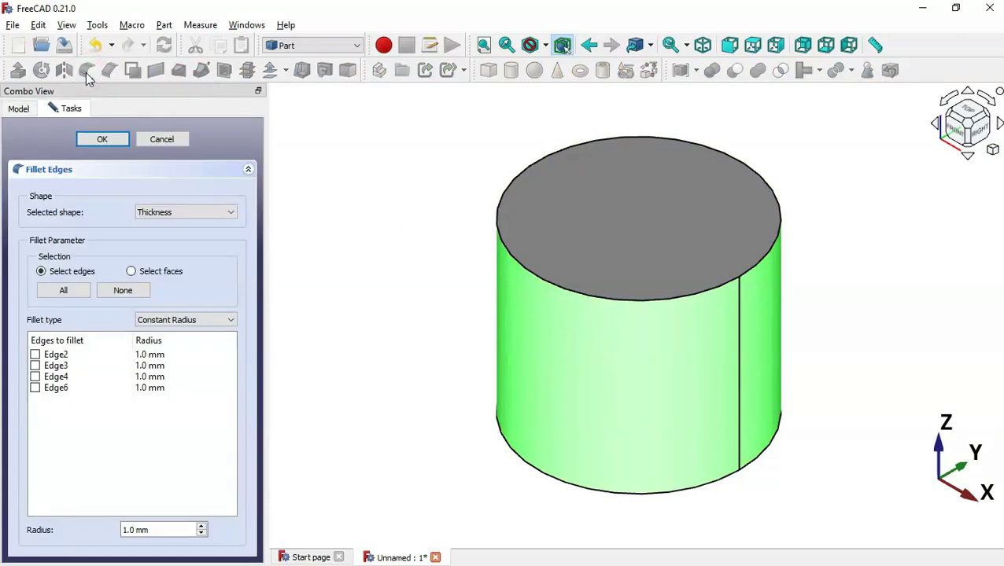
{"action": "left_click", "coordinate": [643, 300]}
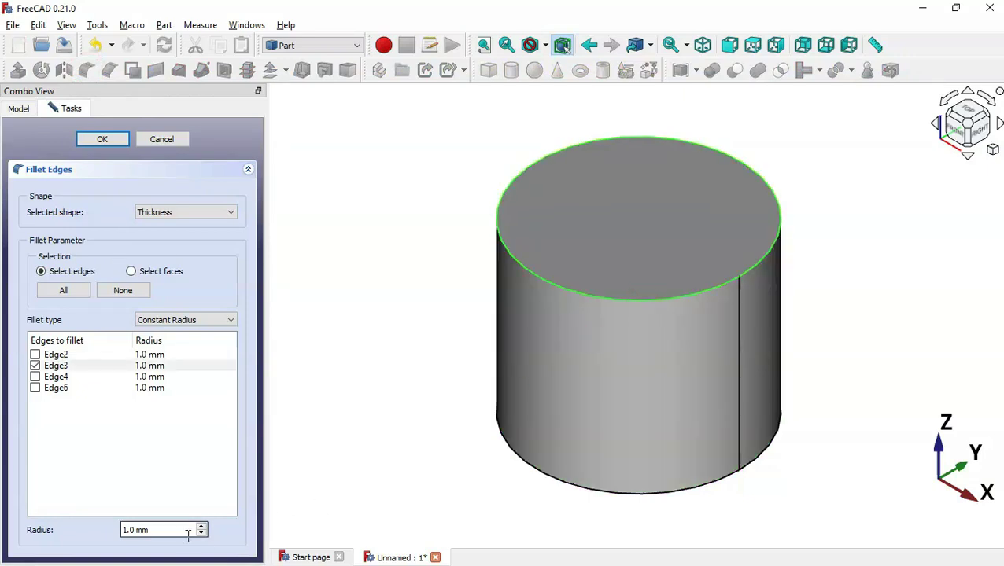
{"action": "left_click_drag", "start_coordinate": [186, 534], "coordinate": [94, 535]}
{"action": "key", "text": "alt+Tab"}
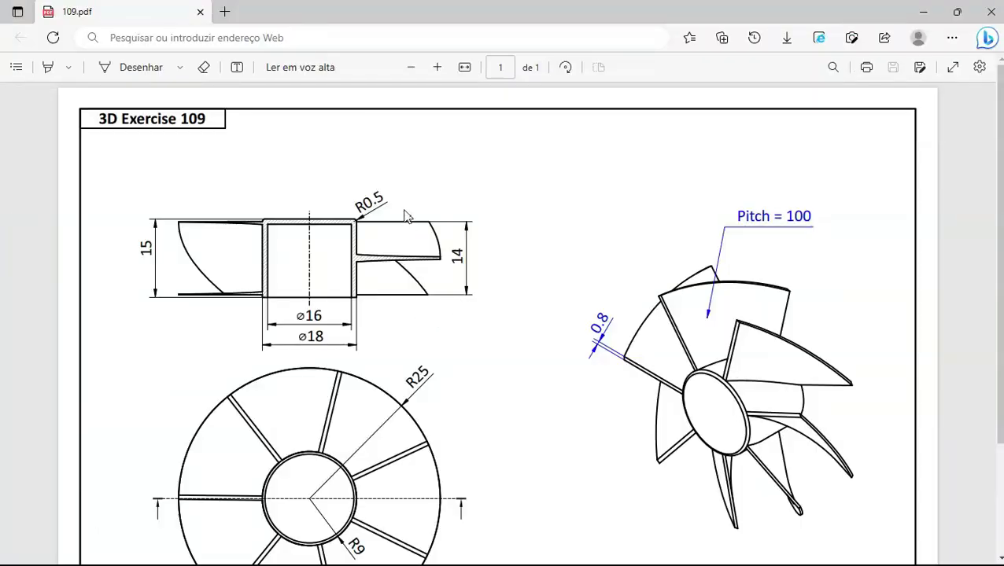
{"action": "key", "text": "alt+Tab"}
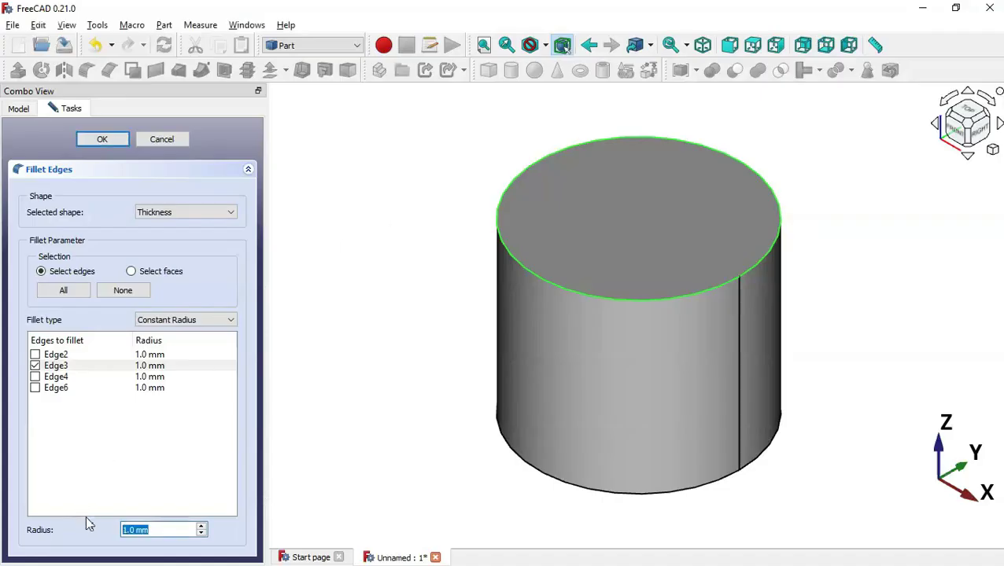
{"action": "type", "text": "0.5"}
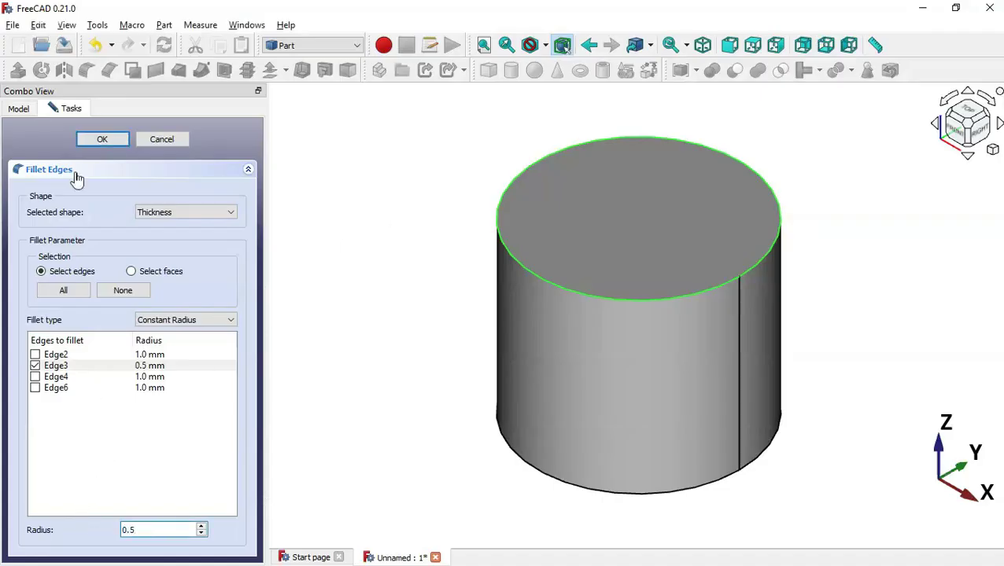
{"action": "left_click", "coordinate": [112, 138]}
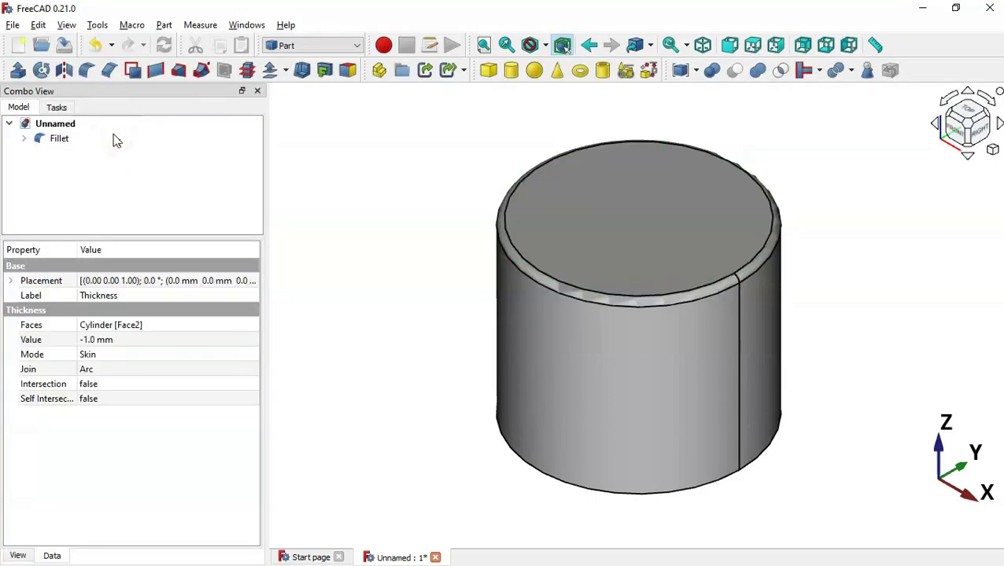
{"action": "left_click", "coordinate": [461, 246]}
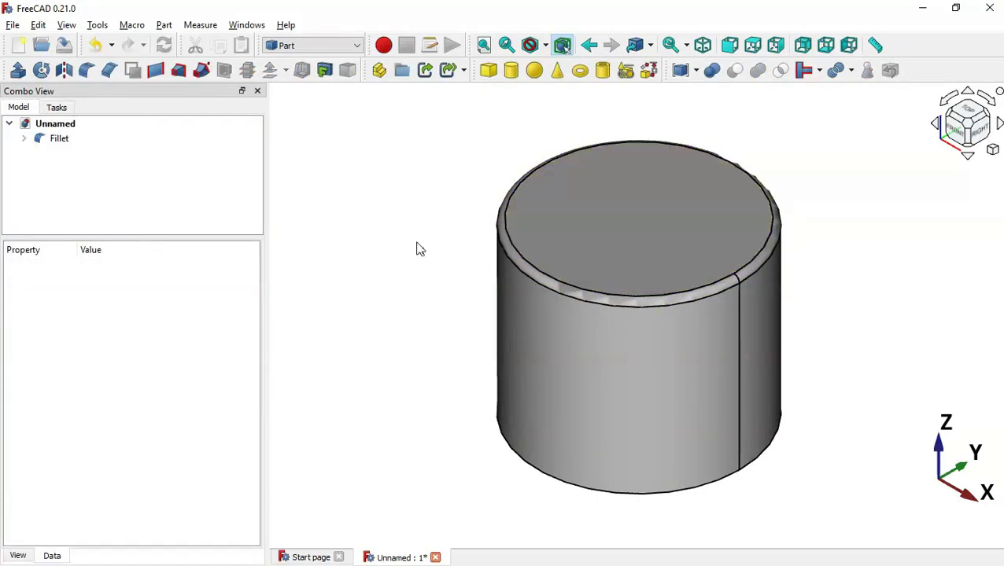
{"action": "key", "text": "alt+Tab"}
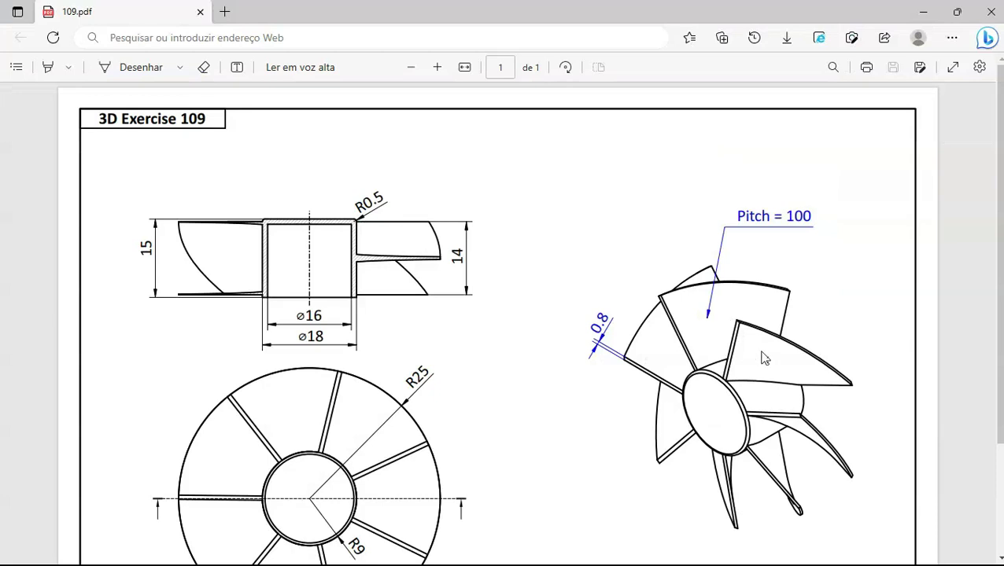
Scroll the 109.pdf drawing to review dimensions, then return to FreeCAD
{"action": "scroll", "coordinate": [994, 296], "scroll_direction": "down", "scroll_amount": 1}
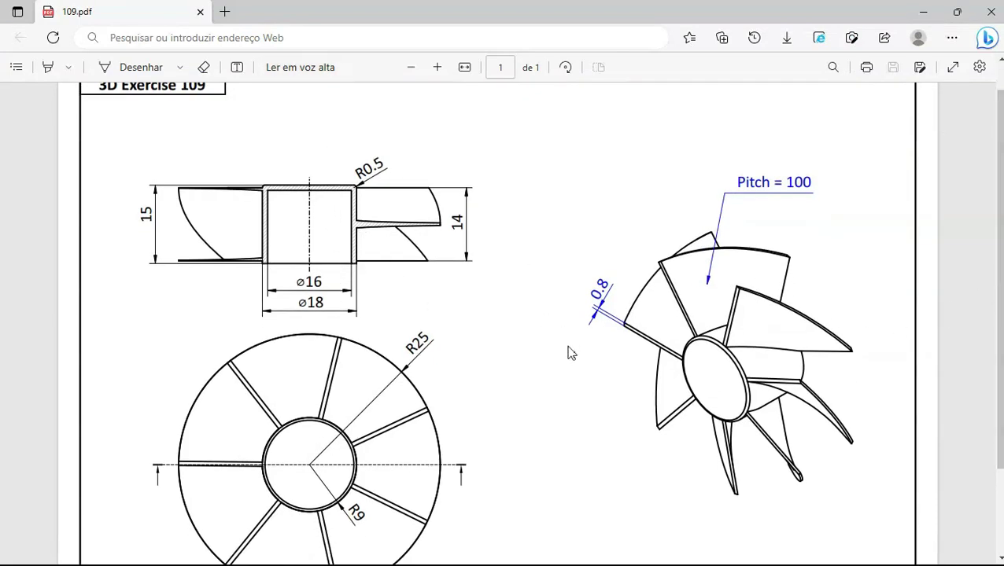
{"action": "key", "text": "alt+Tab"}
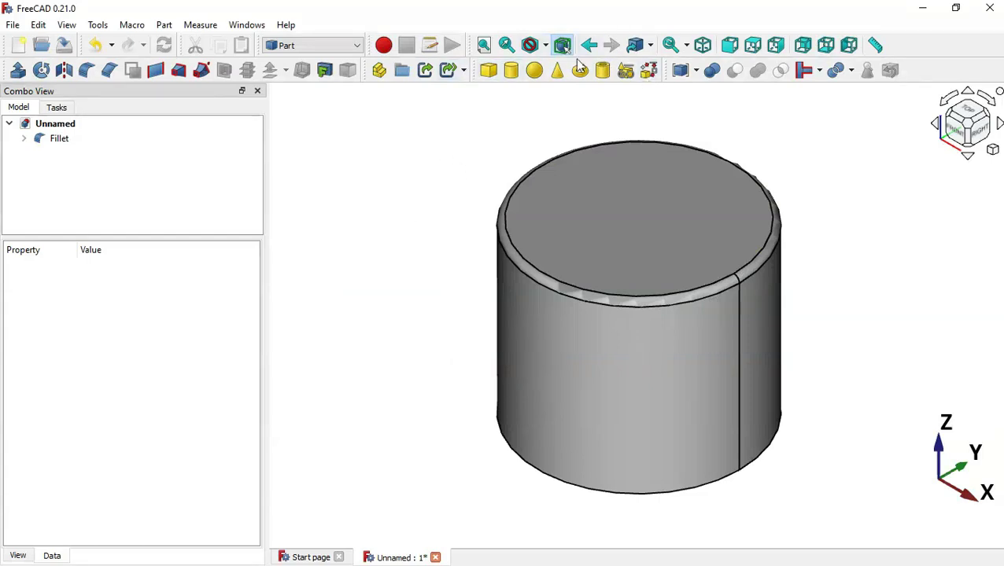
Choose a Helix primitive and enter a pitch of 100
{"action": "left_click", "coordinate": [627, 71]}
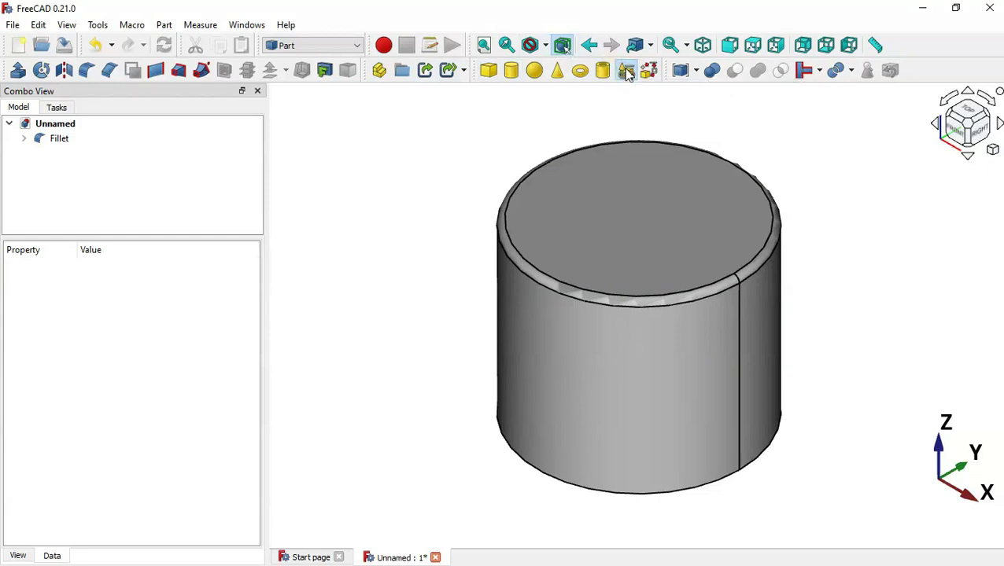
{"action": "left_click", "coordinate": [172, 200]}
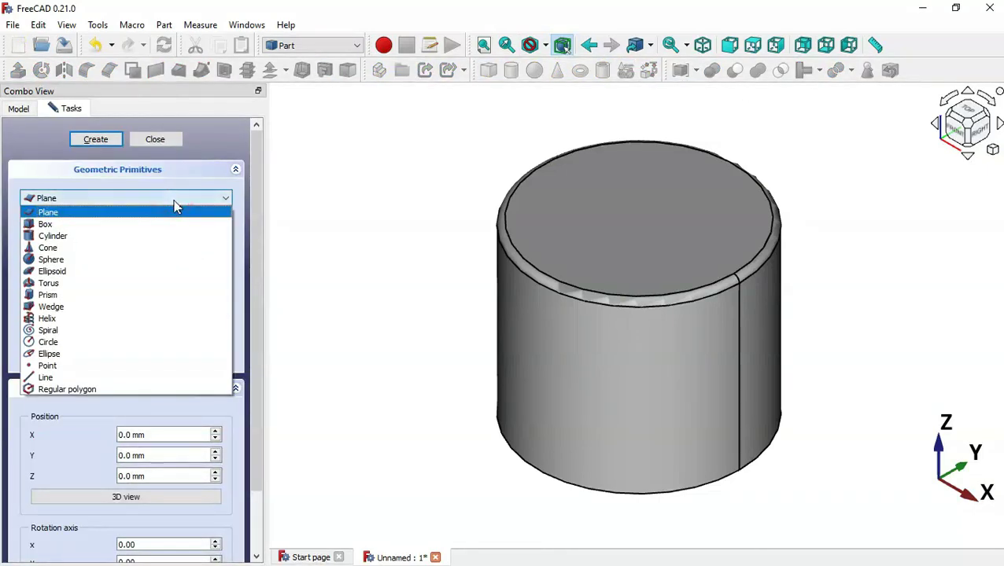
{"action": "left_click", "coordinate": [101, 323]}
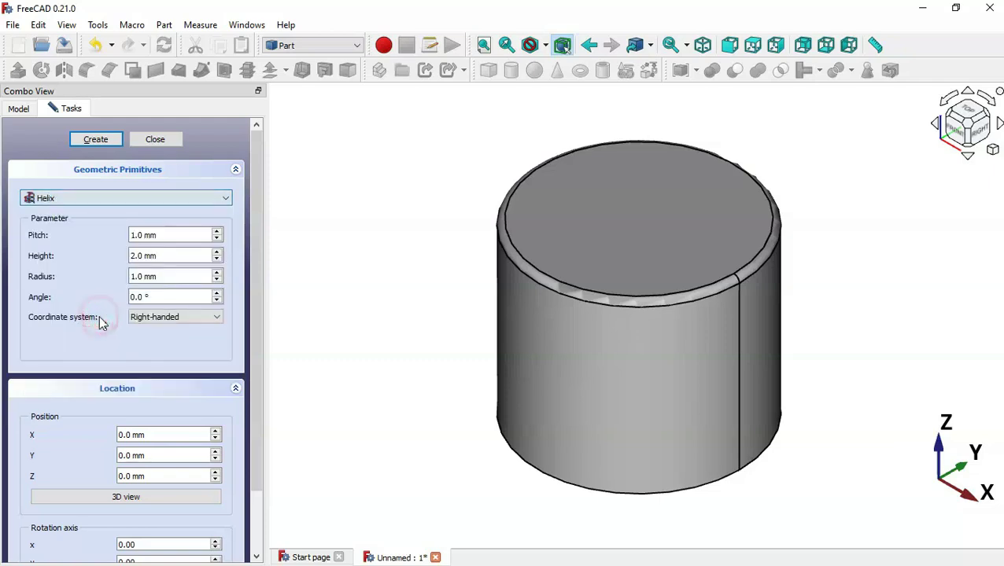
{"action": "left_click", "coordinate": [174, 234]}
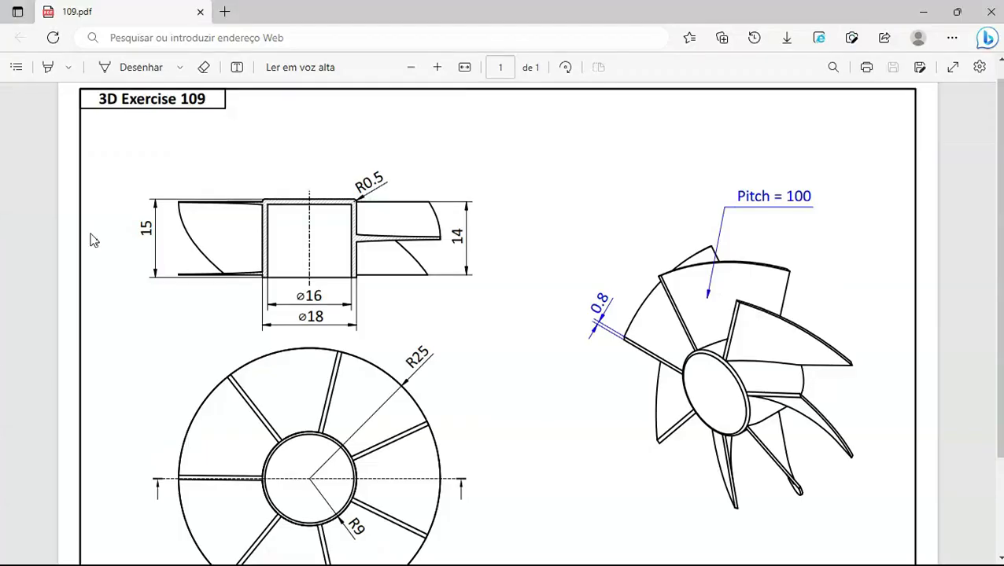
{"action": "key", "text": "alt+Tab"}
{"action": "key", "text": "alt+Tab"}
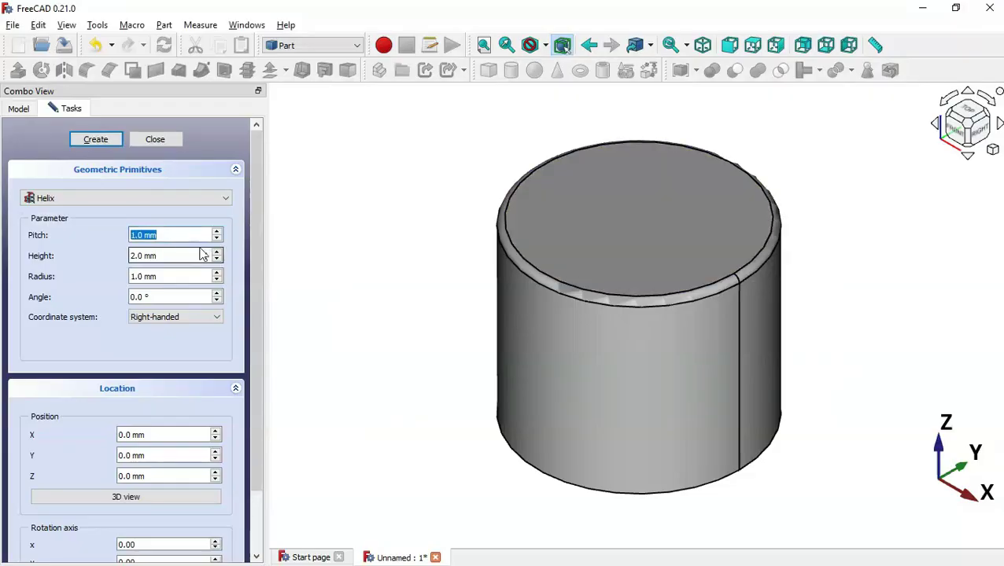
{"action": "left_click", "coordinate": [175, 236]}
{"action": "type", "text": "100"}
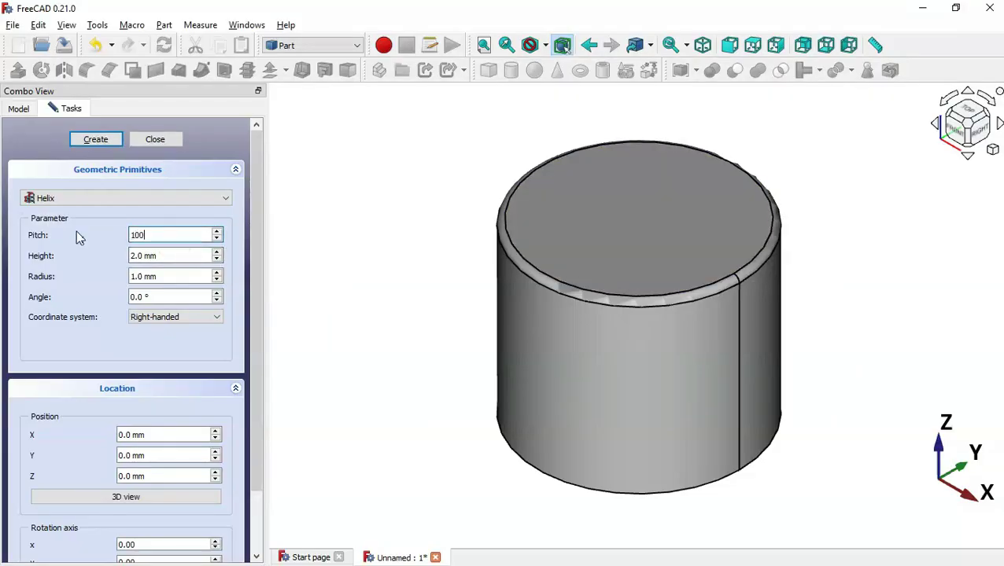
Enter a helix height of 14 and radius of 9
{"action": "left_click", "coordinate": [168, 256]}
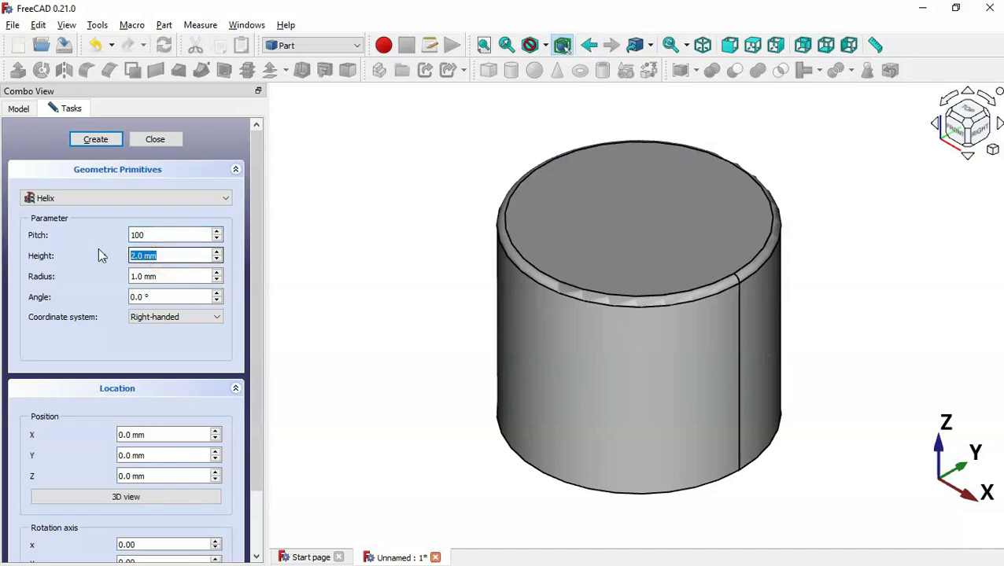
{"action": "key", "text": "alt+Tab"}
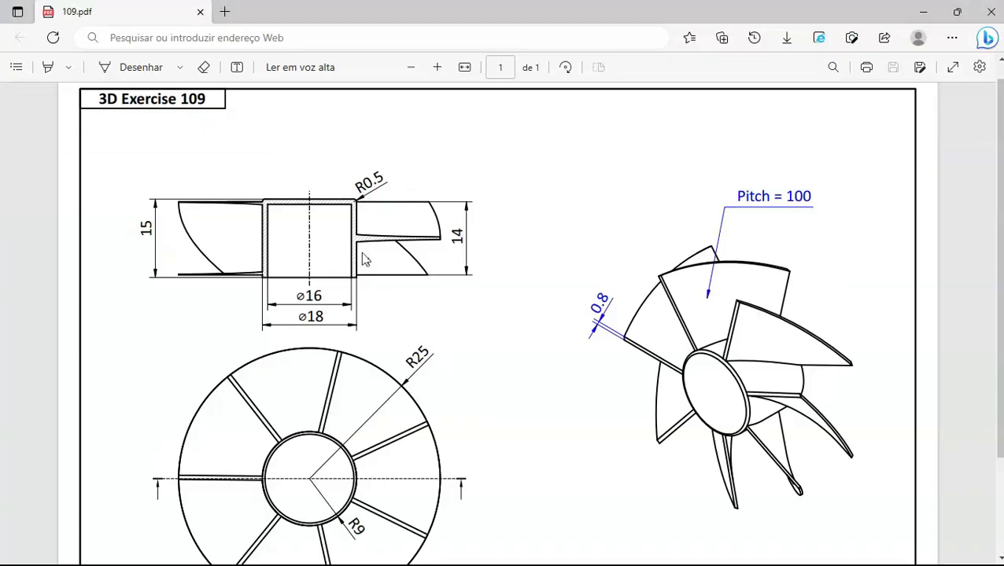
{"action": "key", "text": "alt+Tab"}
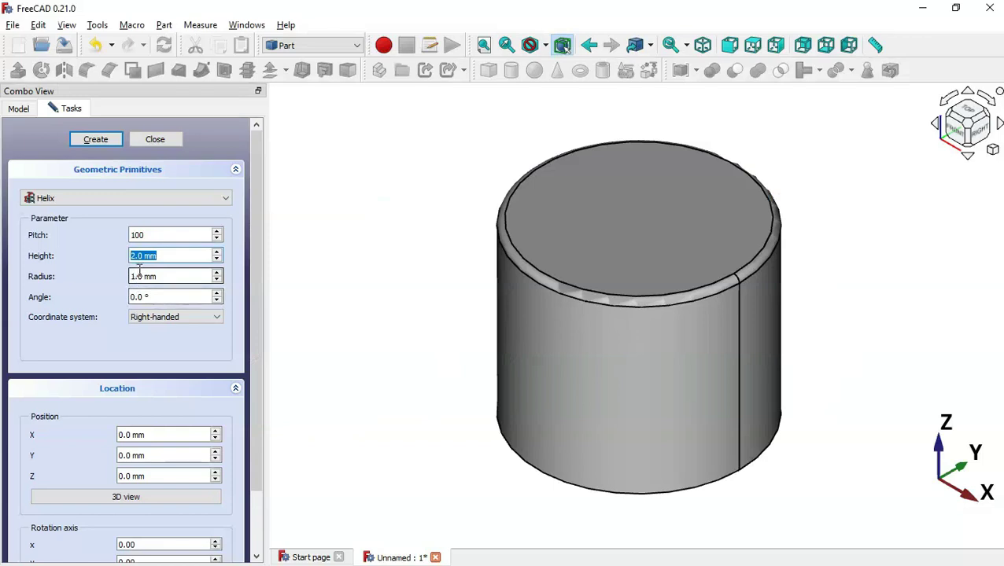
{"action": "type", "text": "14"}
{"action": "left_click", "coordinate": [170, 275]}
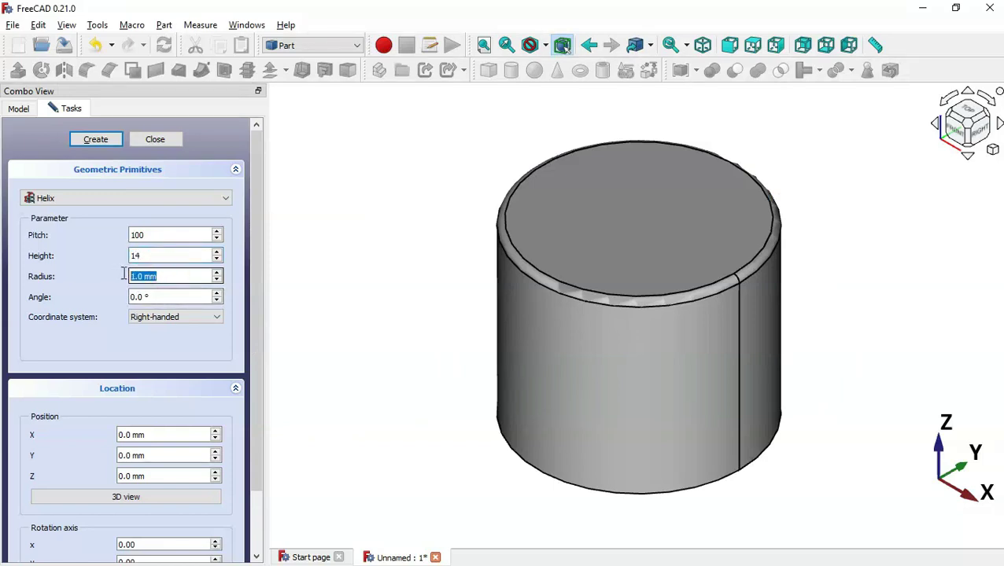
{"action": "key", "text": "alt+Tab"}
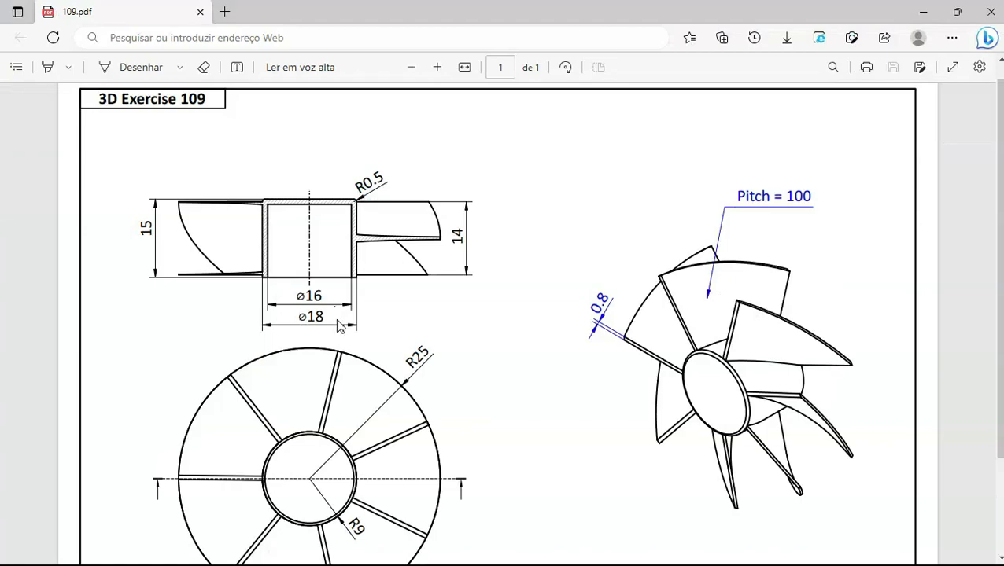
{"action": "key", "text": "alt+Tab"}
{"action": "type", "text": "9"}
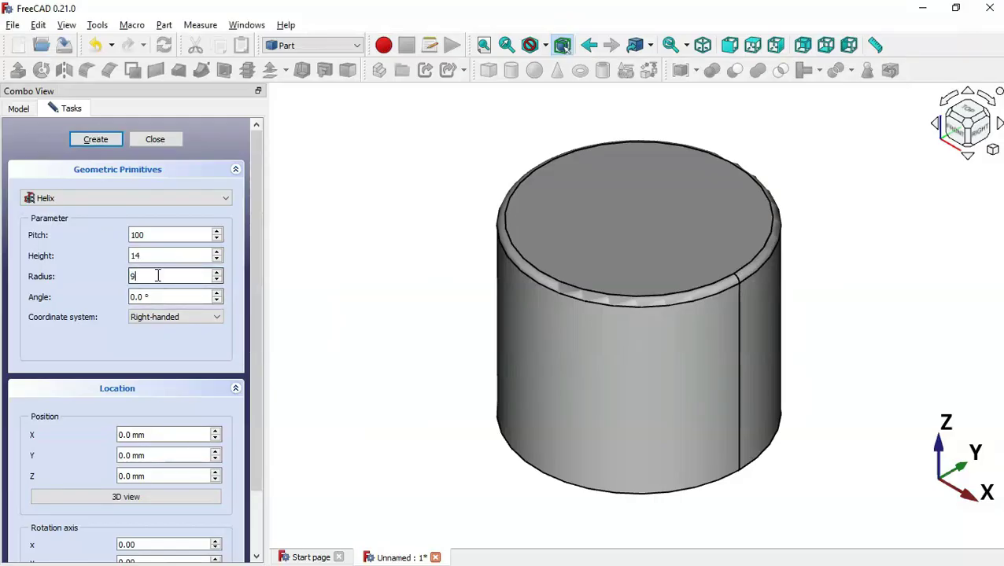
Offset the helix location to Z 0.5
{"action": "left_click_drag", "start_coordinate": [256, 270], "coordinate": [260, 313]}
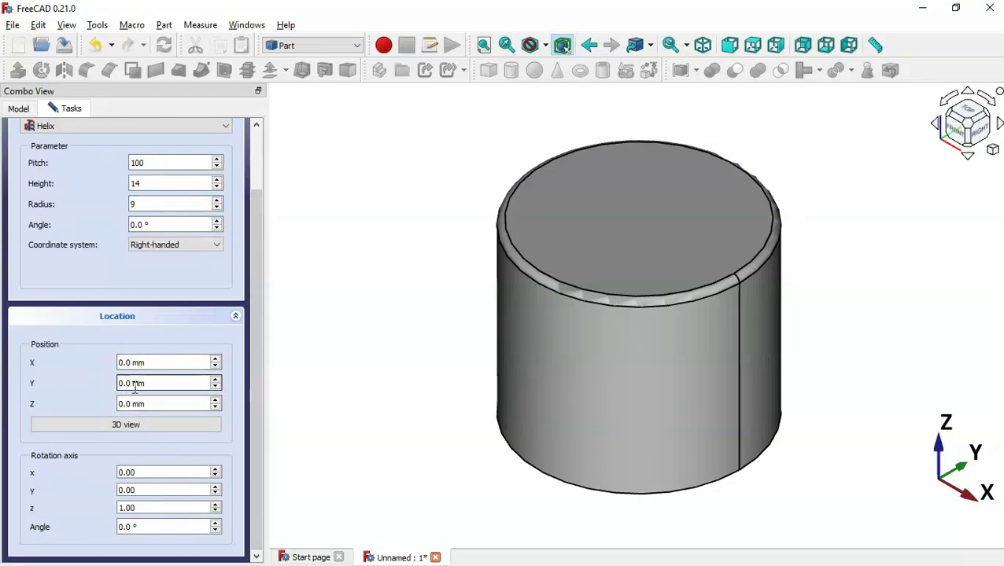
{"action": "double_click", "coordinate": [168, 403]}
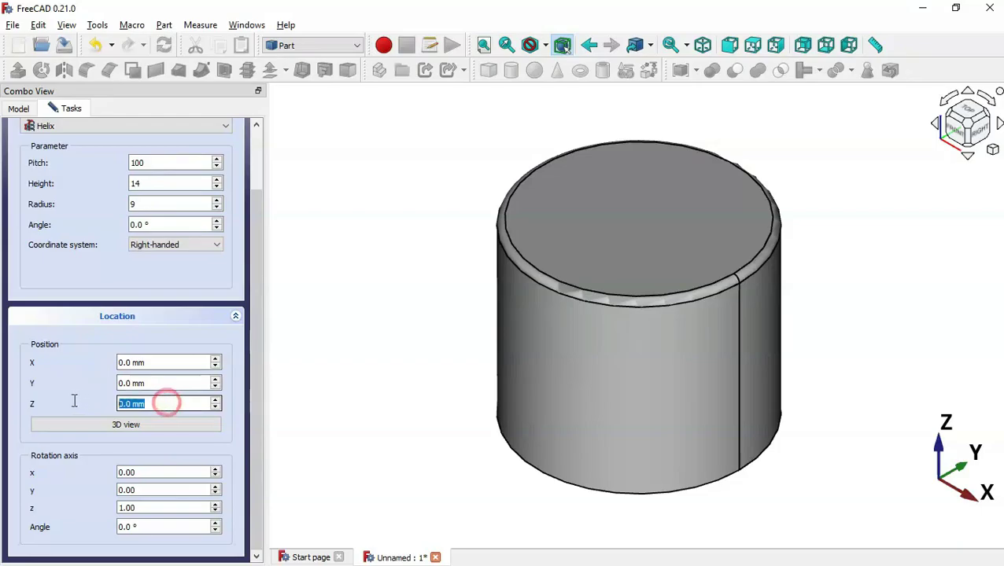
{"action": "key", "text": "alt+Tab"}
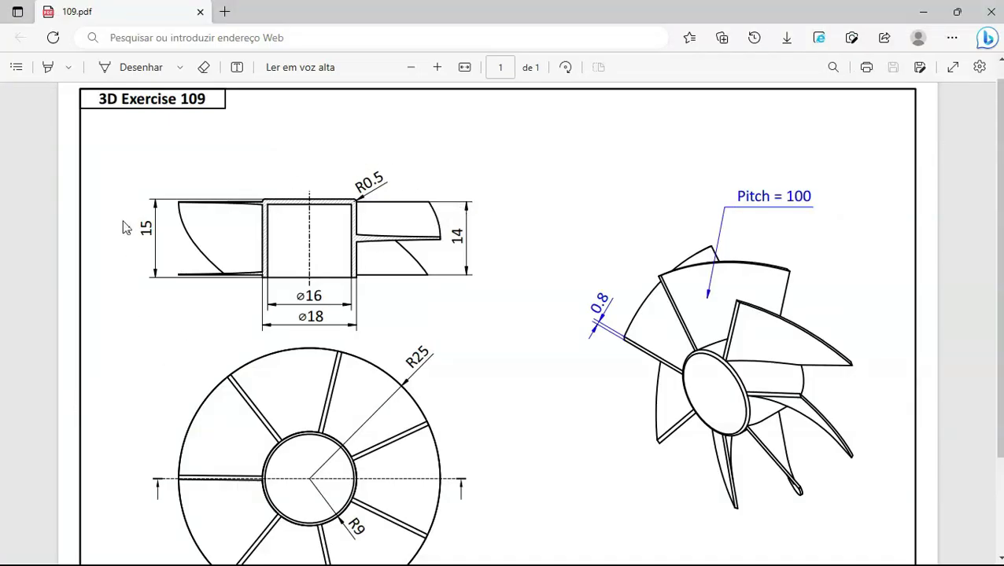
{"action": "key", "text": "alt+Tab"}
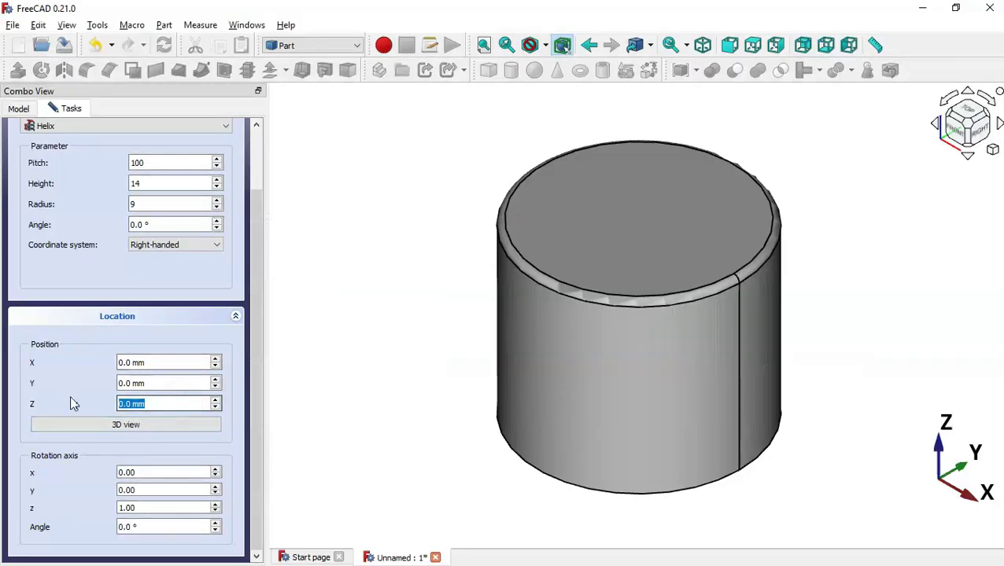
{"action": "type", "text": "0.5"}
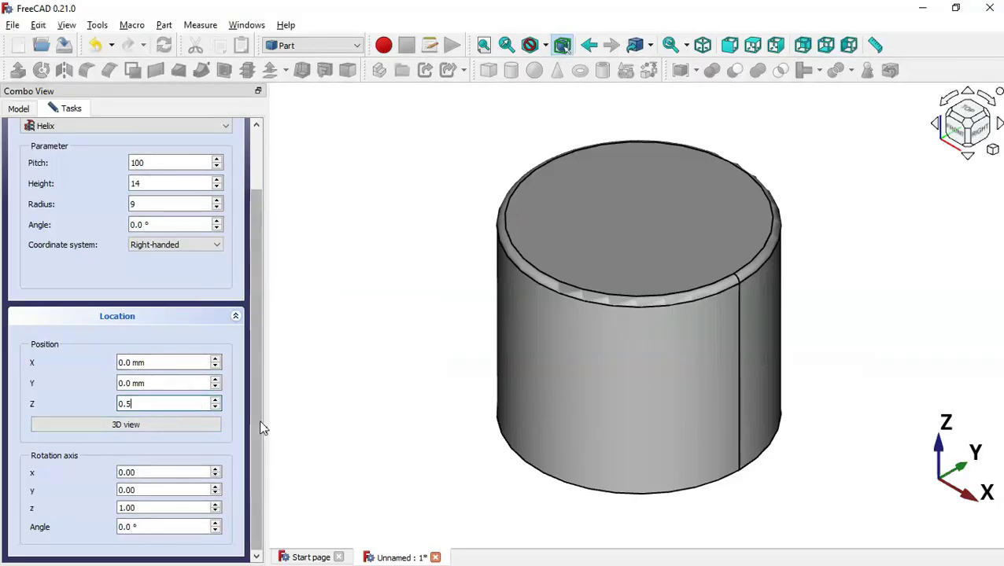
{"action": "left_click_drag", "start_coordinate": [260, 425], "coordinate": [260, 415]}
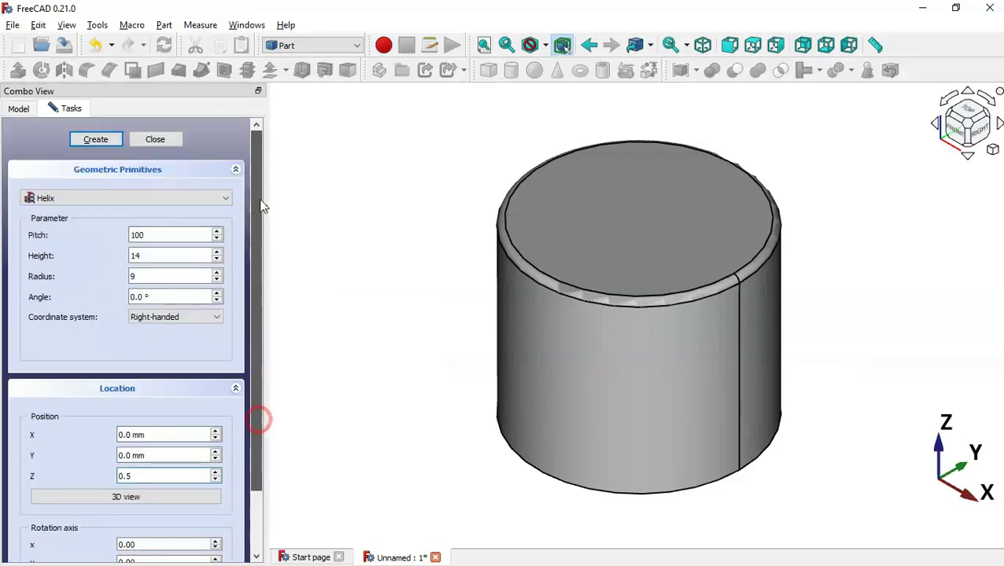
Create Helix001 and change its radius to 25 mm
{"action": "left_click", "coordinate": [95, 139]}
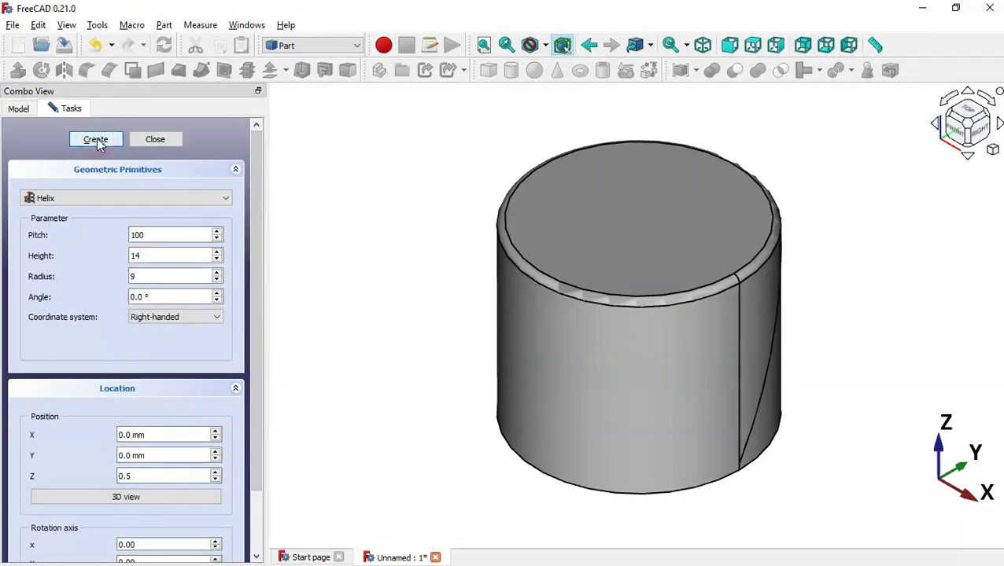
{"action": "left_click", "coordinate": [164, 139]}
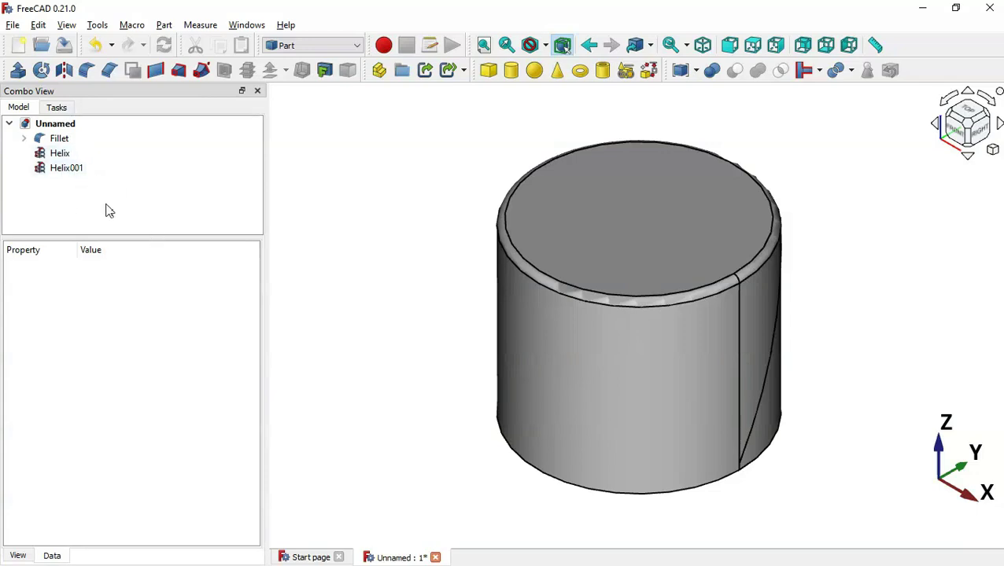
{"action": "left_click", "coordinate": [75, 172]}
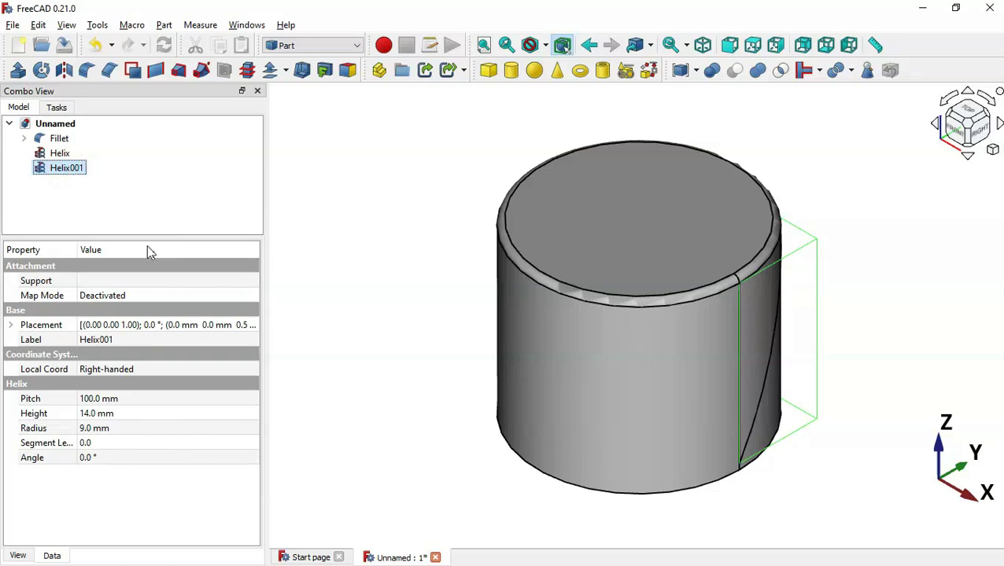
{"action": "left_click", "coordinate": [165, 431]}
{"action": "key", "text": "alt+Tab"}
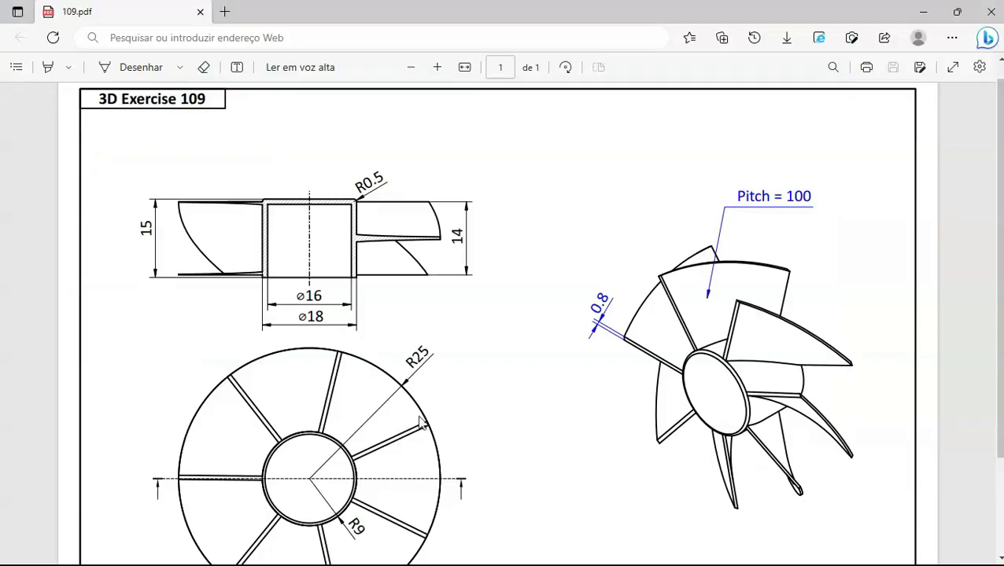
{"action": "key", "text": "alt+Tab"}
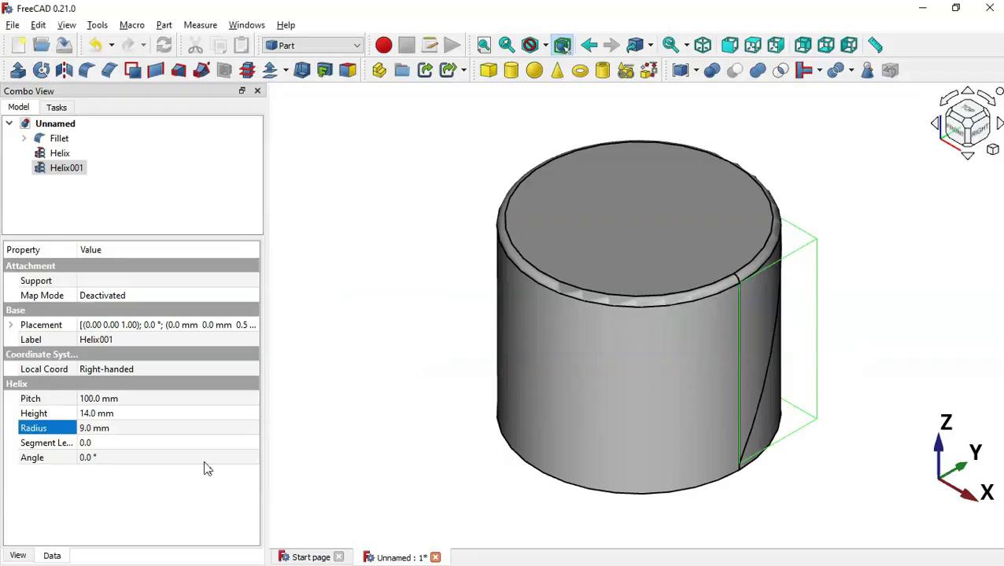
{"action": "left_click", "coordinate": [186, 431]}
{"action": "type", "text": "25"}
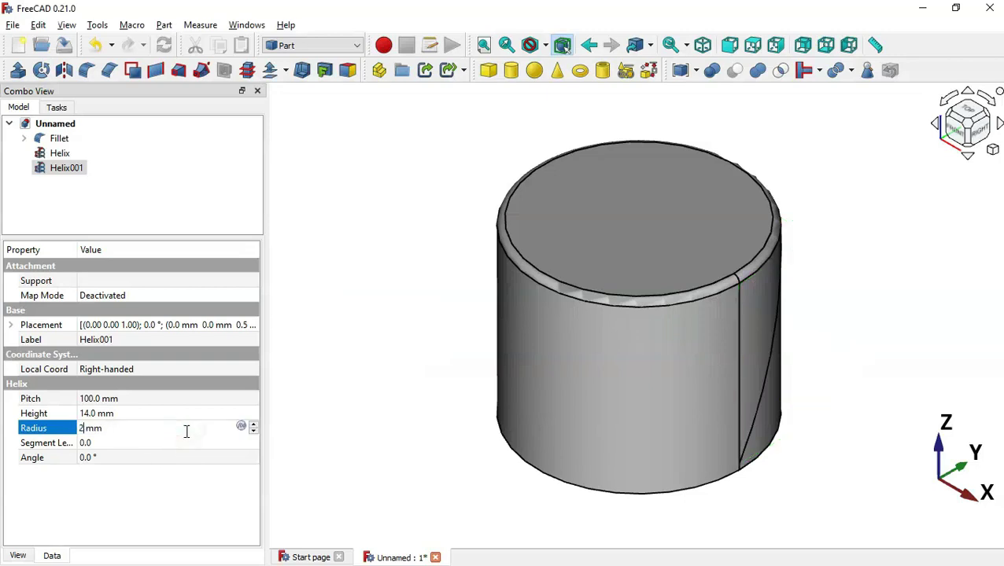
{"action": "key", "text": "Return"}
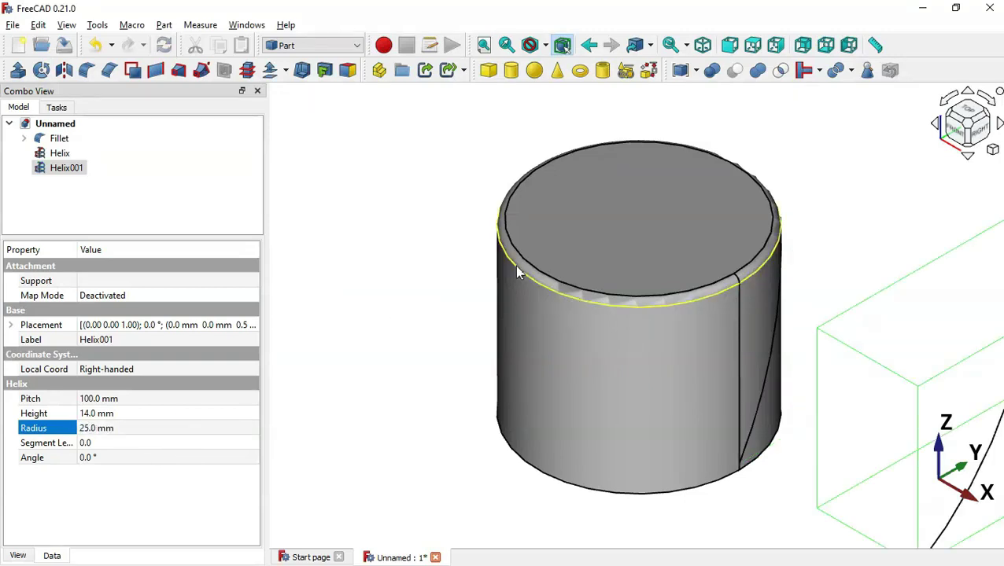
{"action": "left_click", "coordinate": [437, 280]}
{"action": "scroll", "coordinate": [437, 283], "scroll_direction": "down", "scroll_amount": 3}
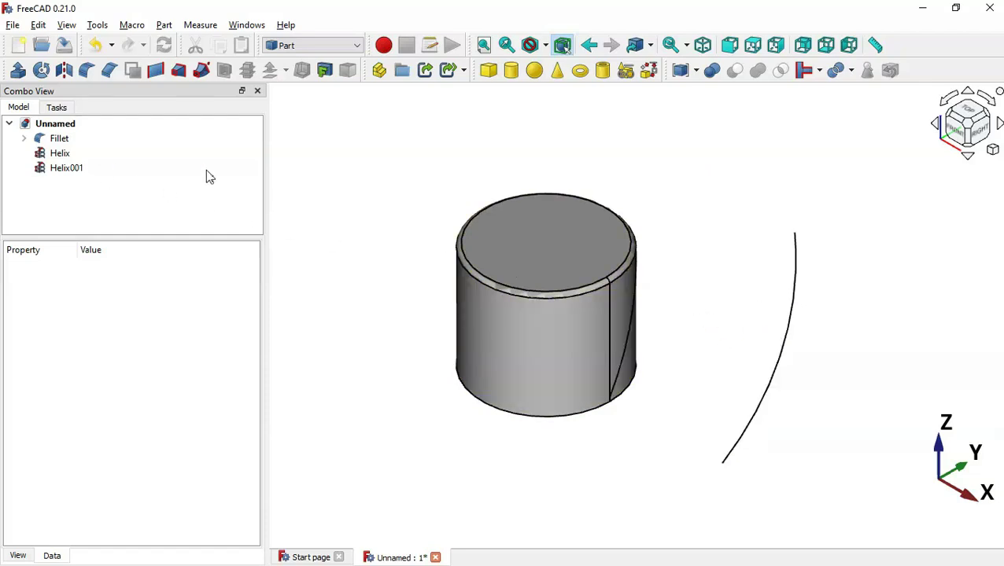
{"action": "left_click", "coordinate": [398, 207]}
Loft Helix to Helix001 as a solid to form the blade
{"action": "left_click", "coordinate": [180, 71]}
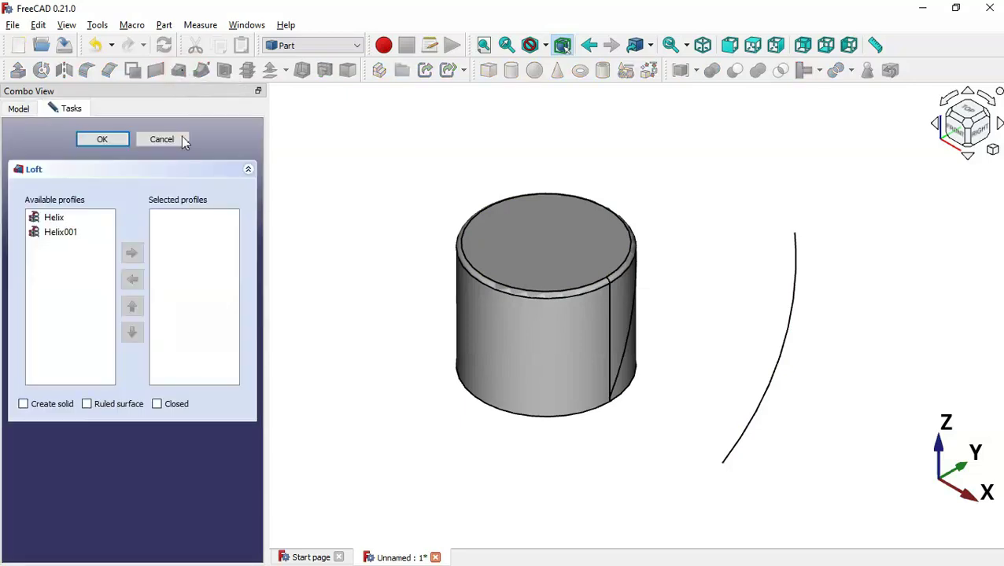
{"action": "left_click", "coordinate": [67, 220]}
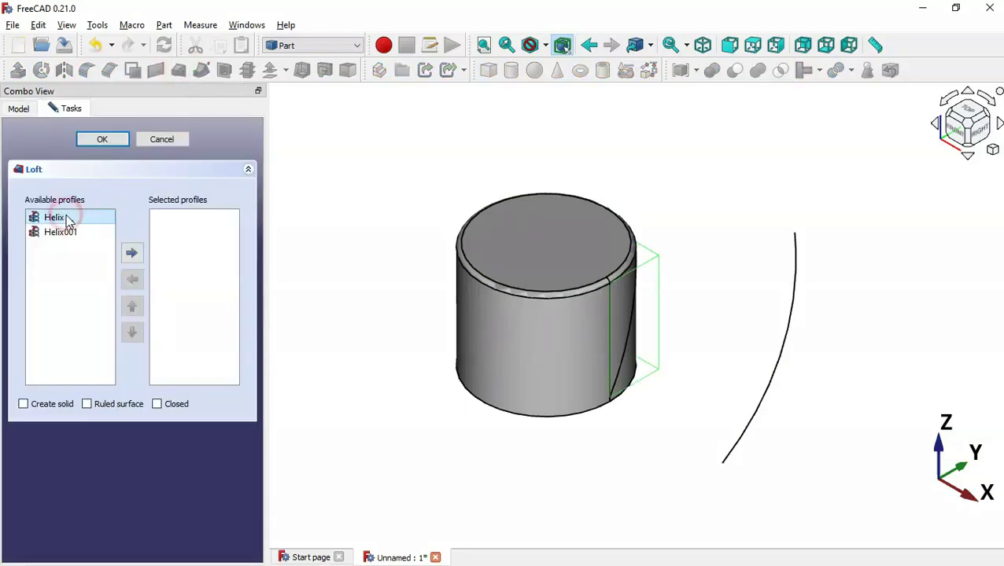
{"action": "left_click", "coordinate": [133, 256]}
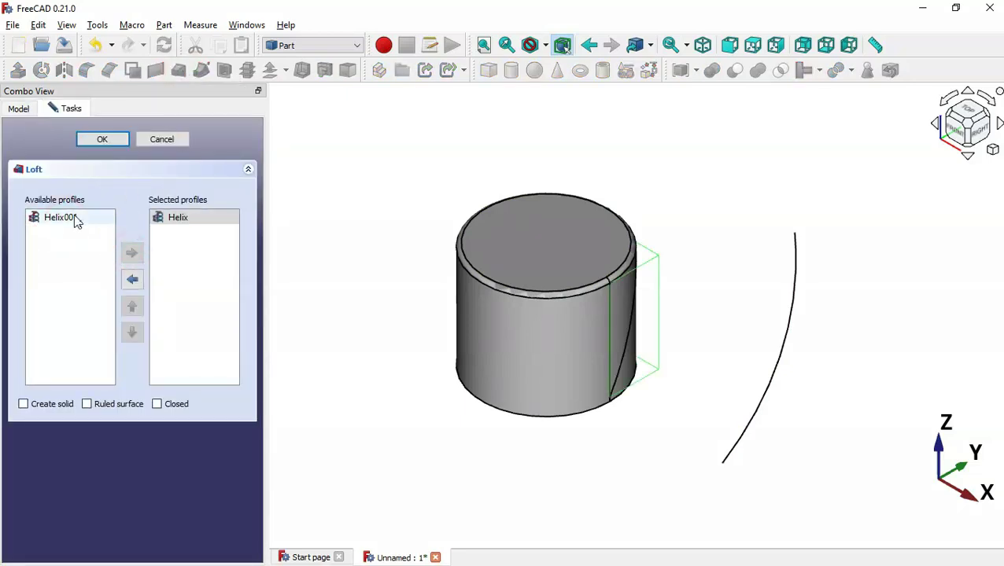
{"action": "left_click", "coordinate": [77, 220]}
{"action": "left_click", "coordinate": [131, 253]}
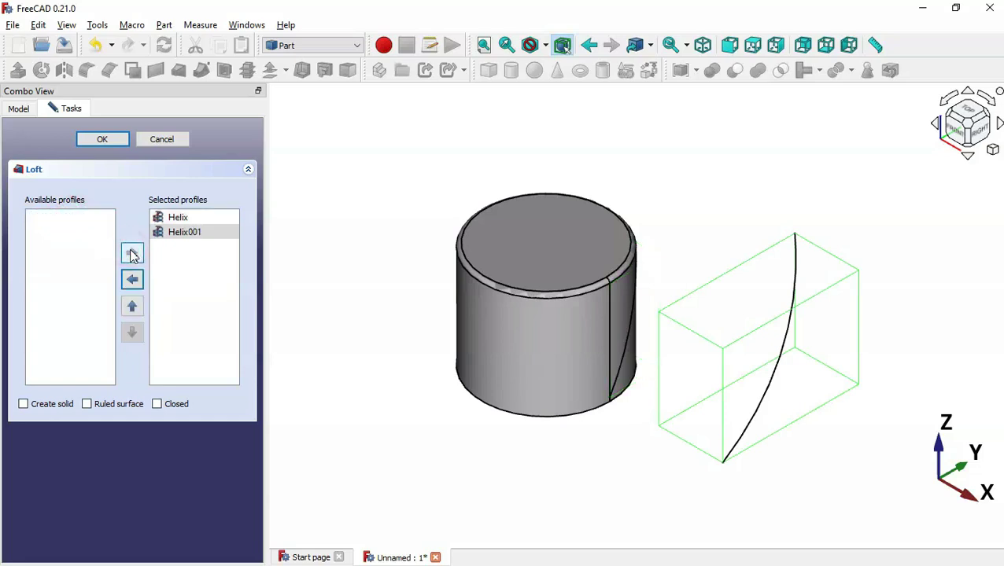
{"action": "left_click", "coordinate": [47, 407]}
{"action": "left_click", "coordinate": [103, 139]}
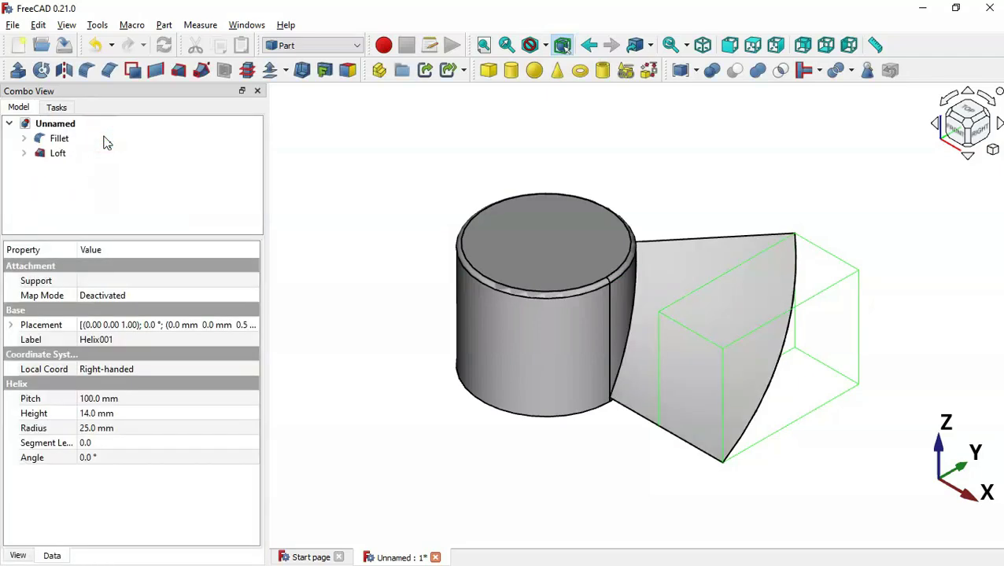
Orbit around the new lofted blade to inspect it
{"action": "left_click_drag", "start_coordinate": [792, 343], "coordinate": [686, 328]}
{"action": "left_click_drag", "start_coordinate": [844, 240], "coordinate": [760, 275]}
{"action": "left_click_drag", "start_coordinate": [801, 325], "coordinate": [703, 320]}
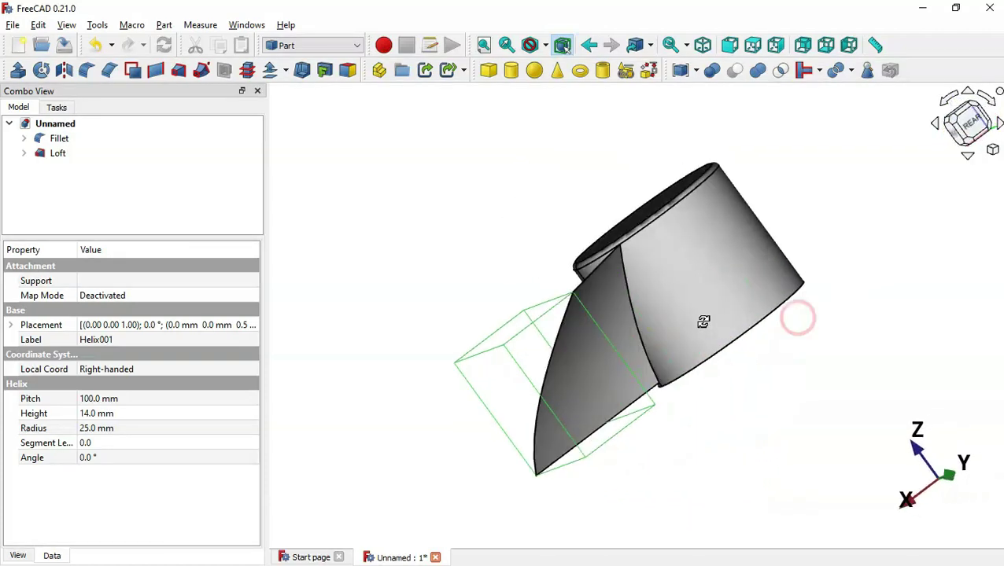
{"action": "key", "text": "alt+Tab"}
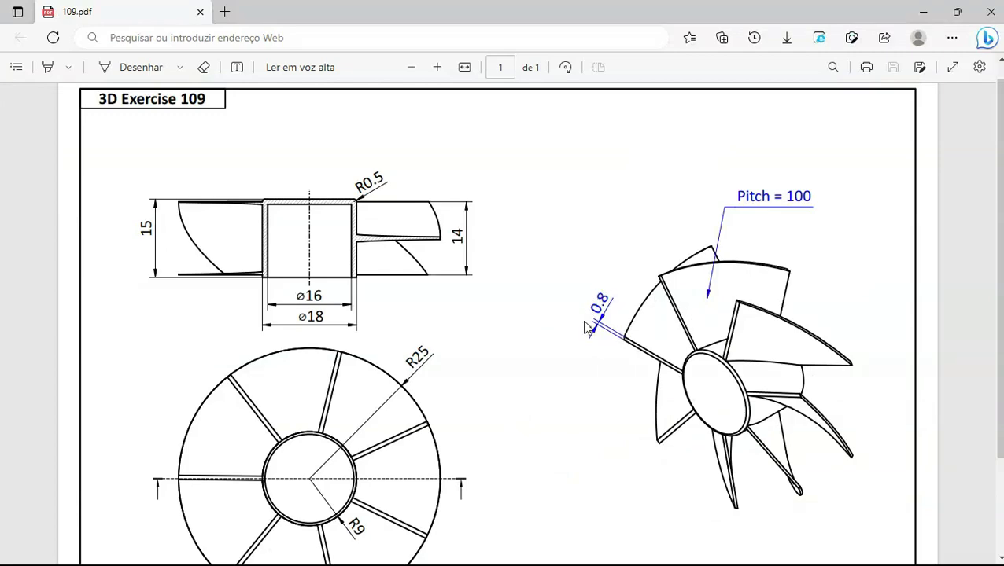
Give the Loft a 0.8 mm 3D offset with Fill offset enabled
{"action": "key", "text": "alt+Tab"}
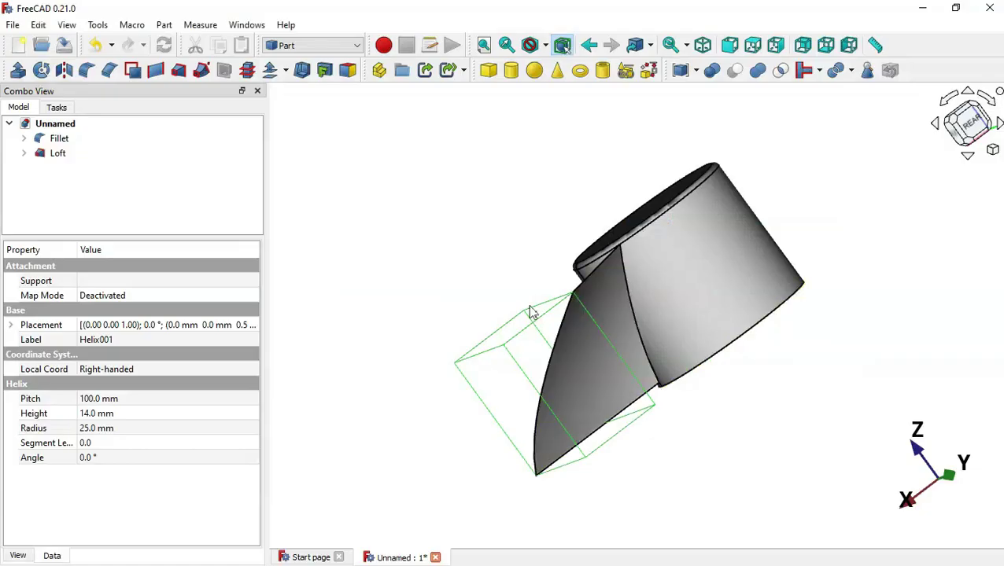
{"action": "left_click", "coordinate": [472, 267]}
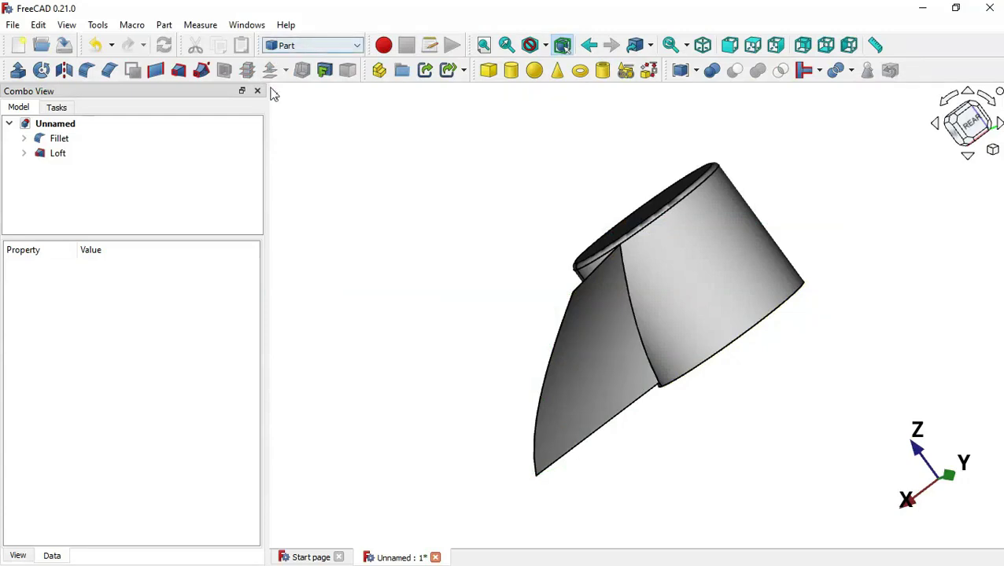
{"action": "left_click", "coordinate": [336, 184]}
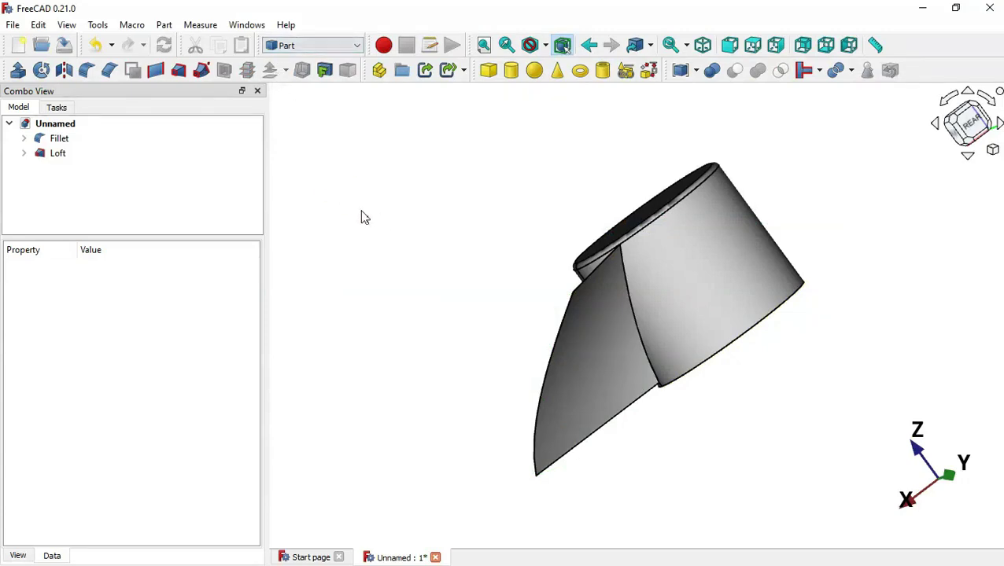
{"action": "left_click", "coordinate": [67, 156]}
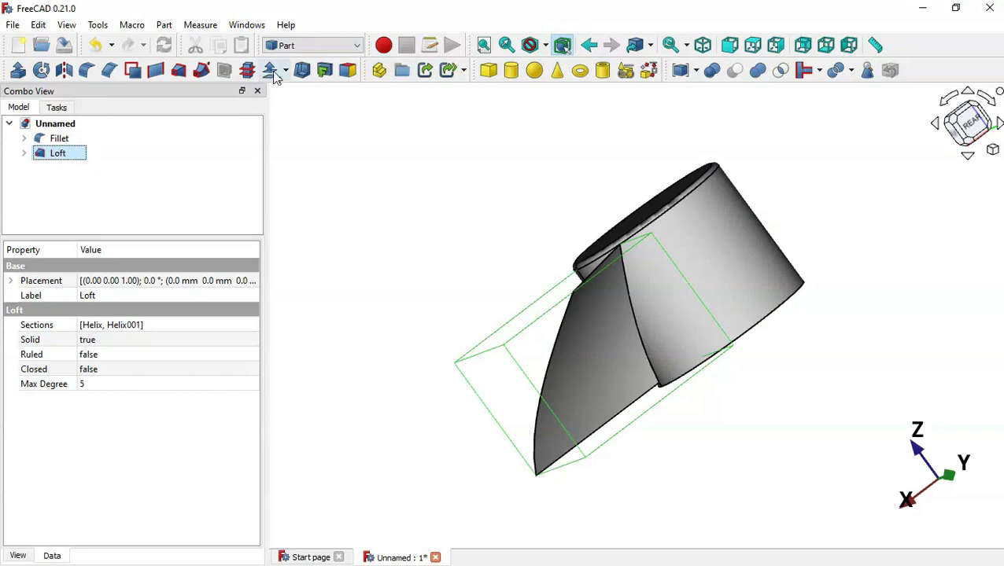
{"action": "left_click", "coordinate": [270, 70]}
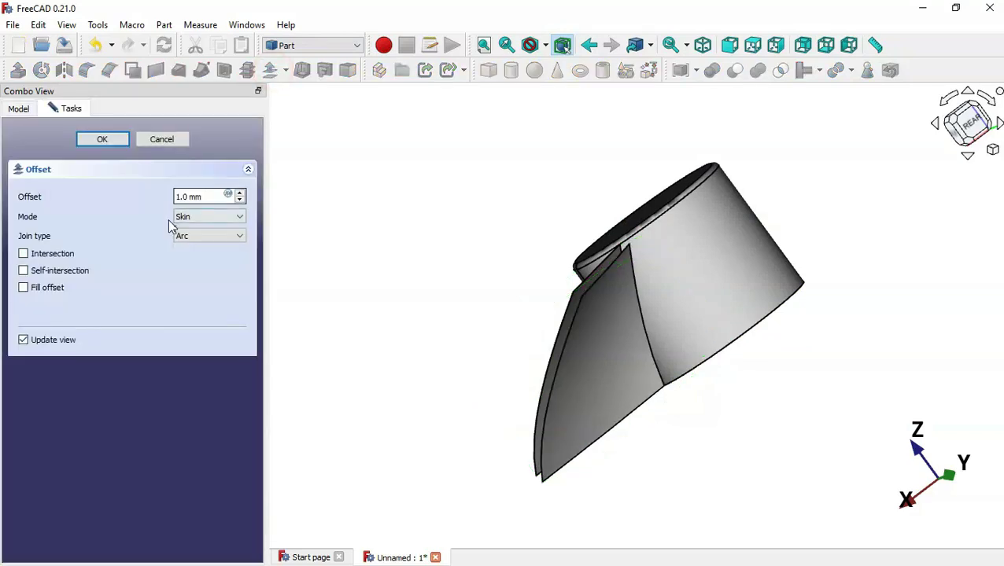
{"action": "left_click_drag", "start_coordinate": [210, 197], "coordinate": [156, 206]}
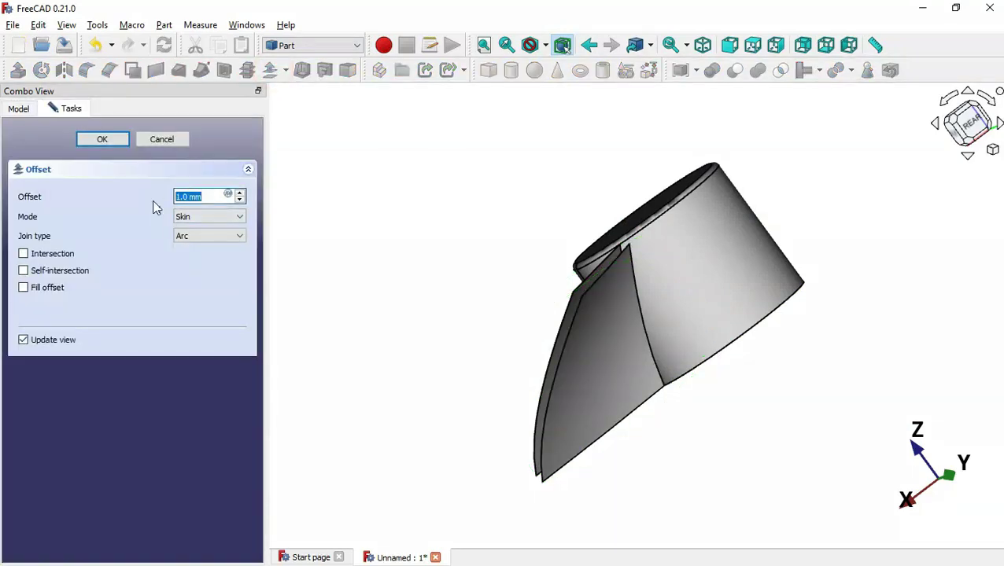
{"action": "key", "text": "alt+Tab"}
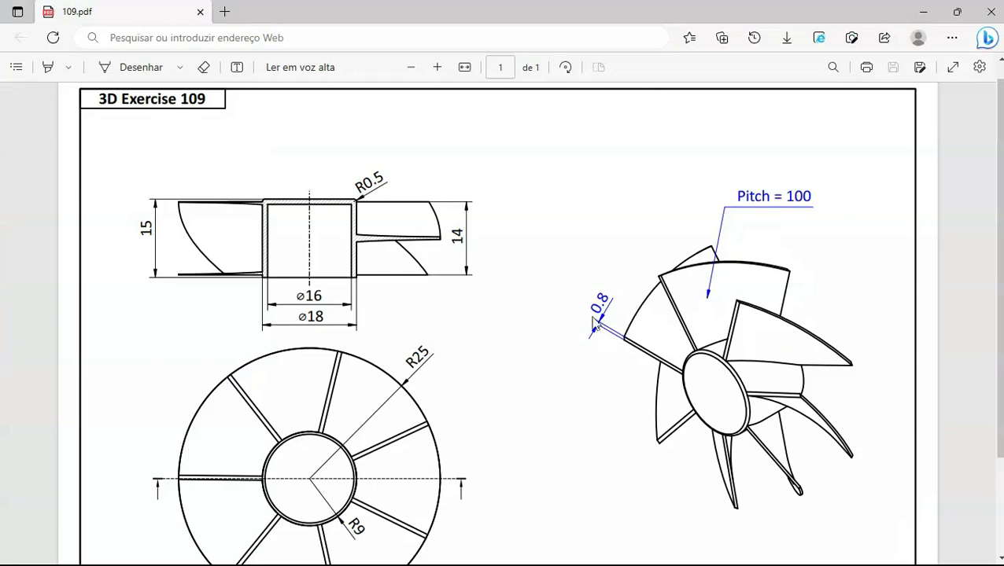
{"action": "key", "text": "alt+Tab"}
{"action": "type", "text": "0.8"}
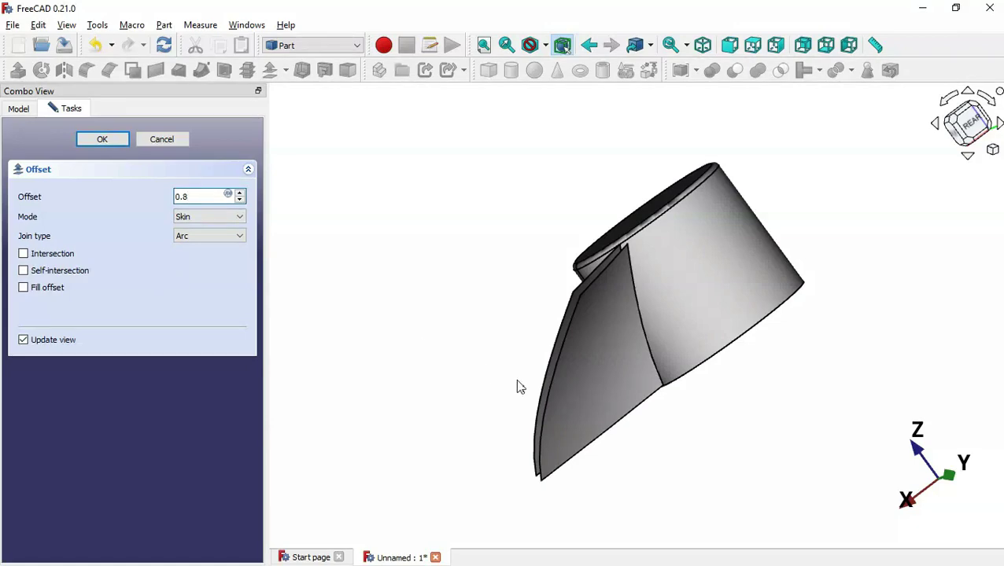
{"action": "middle_click_drag", "start_coordinate": [518, 387], "coordinate": [664, 338]}
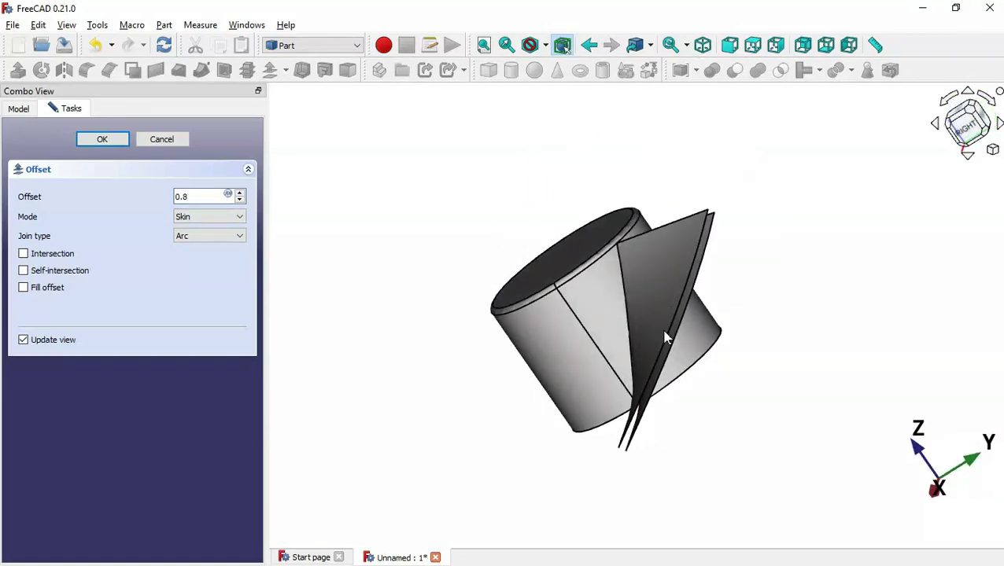
{"action": "left_click", "coordinate": [39, 291]}
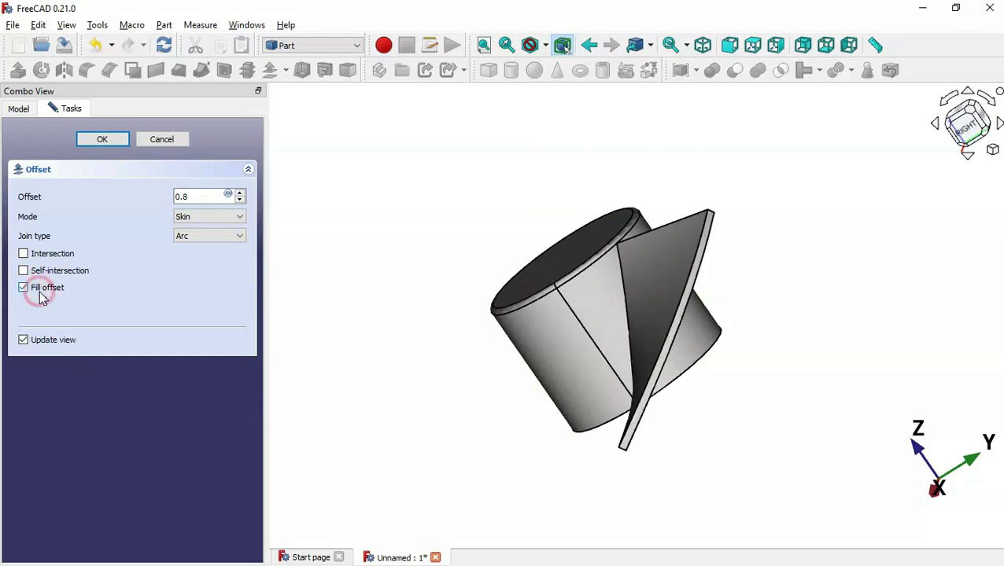
Fill the 0.8 mm blade offset into a solid fin and compare it with the PDF drawing
{"action": "left_click", "coordinate": [106, 139]}
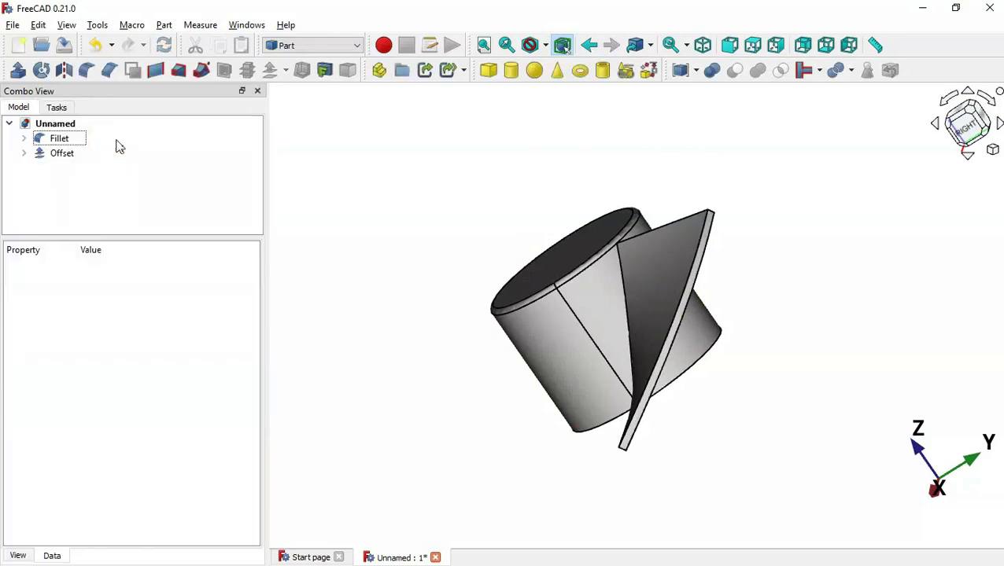
{"action": "middle_click_drag", "start_coordinate": [892, 383], "coordinate": [645, 445]}
{"action": "key", "text": "v"}
{"action": "key", "text": "f"}
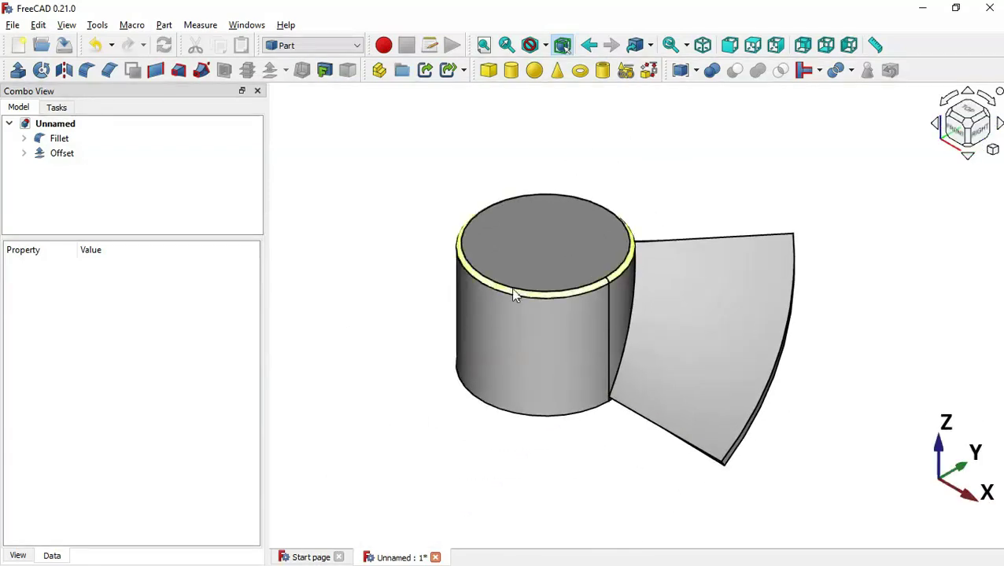
{"action": "key", "text": "alt+Tab"}
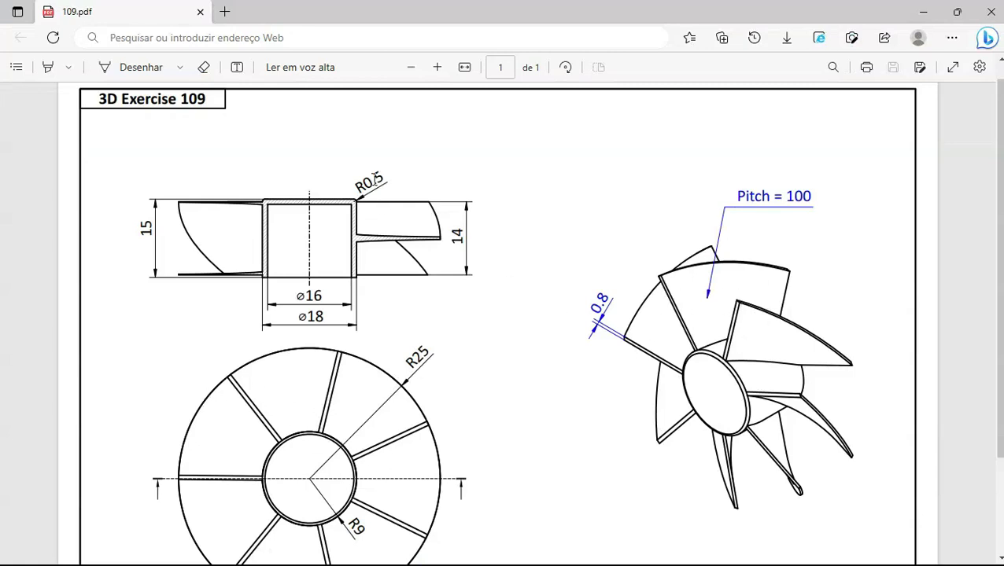
{"action": "key", "text": "alt+Tab"}
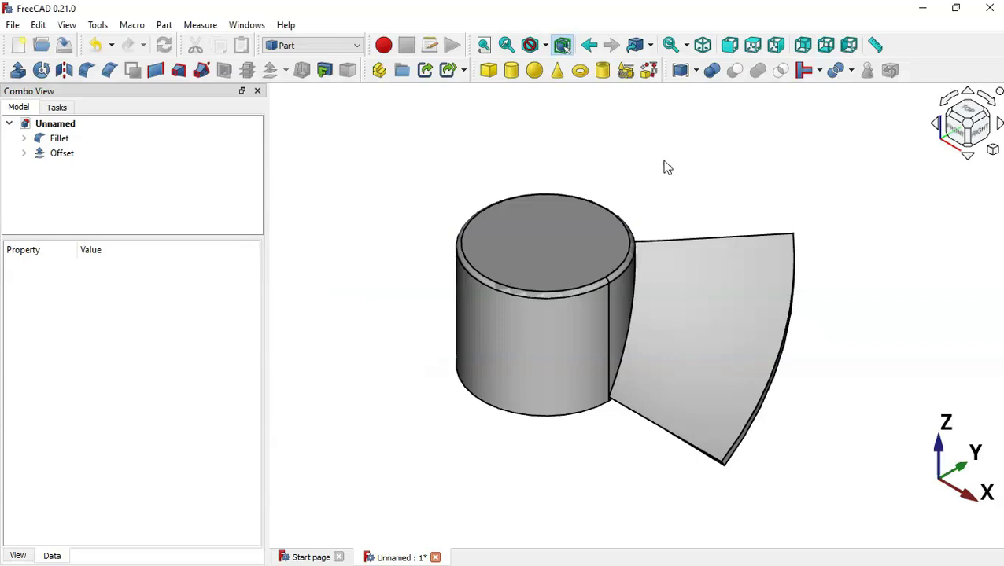
Switch to the Draft workbench, hide the grid, and select the Offset blade
{"action": "left_click", "coordinate": [329, 45]}
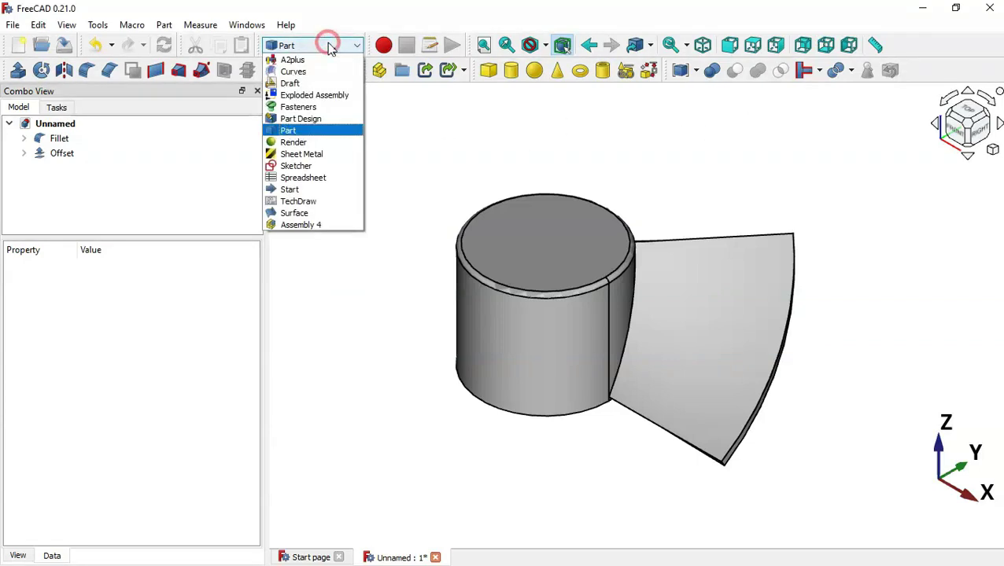
{"action": "left_click", "coordinate": [344, 85]}
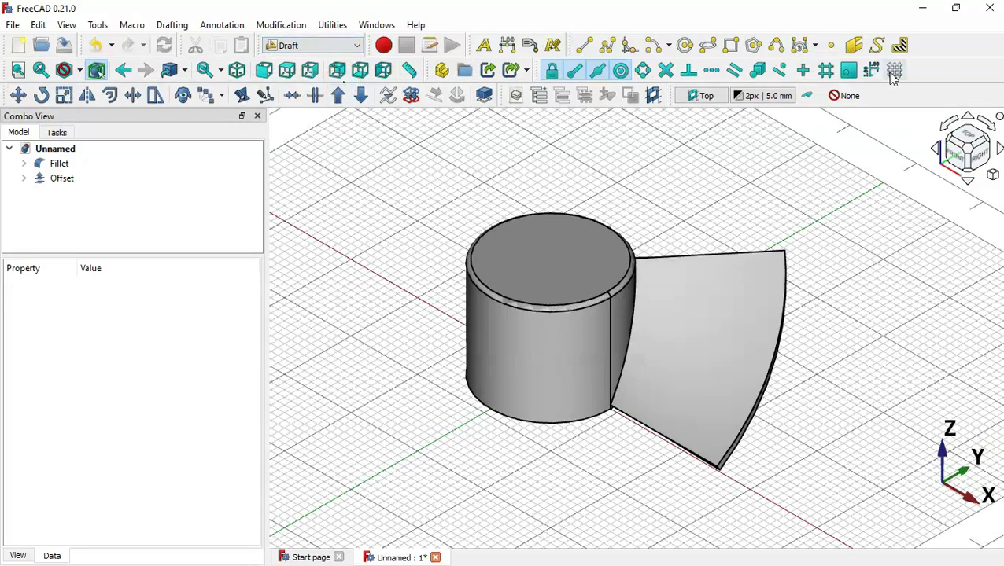
{"action": "left_click", "coordinate": [893, 72]}
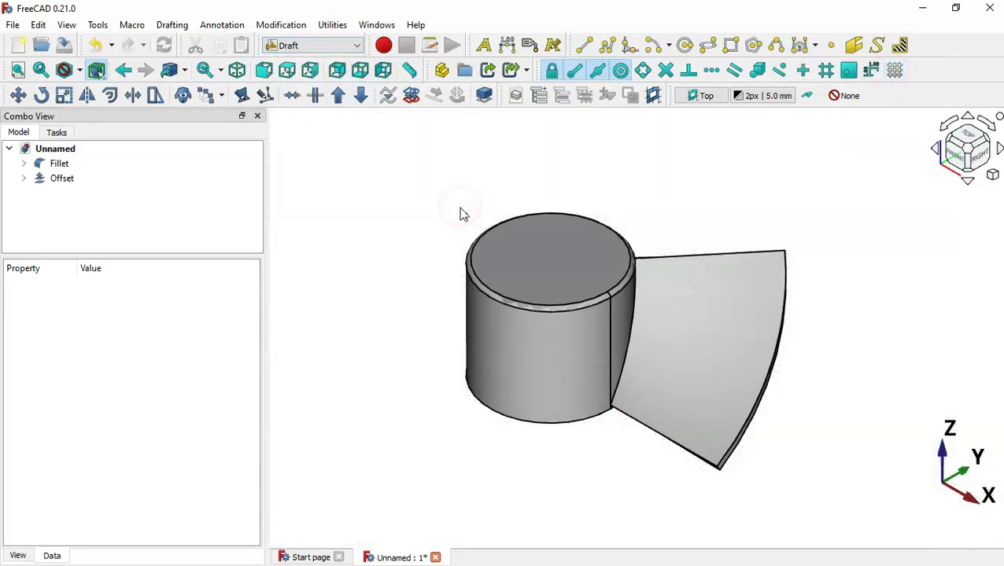
{"action": "left_click", "coordinate": [72, 180]}
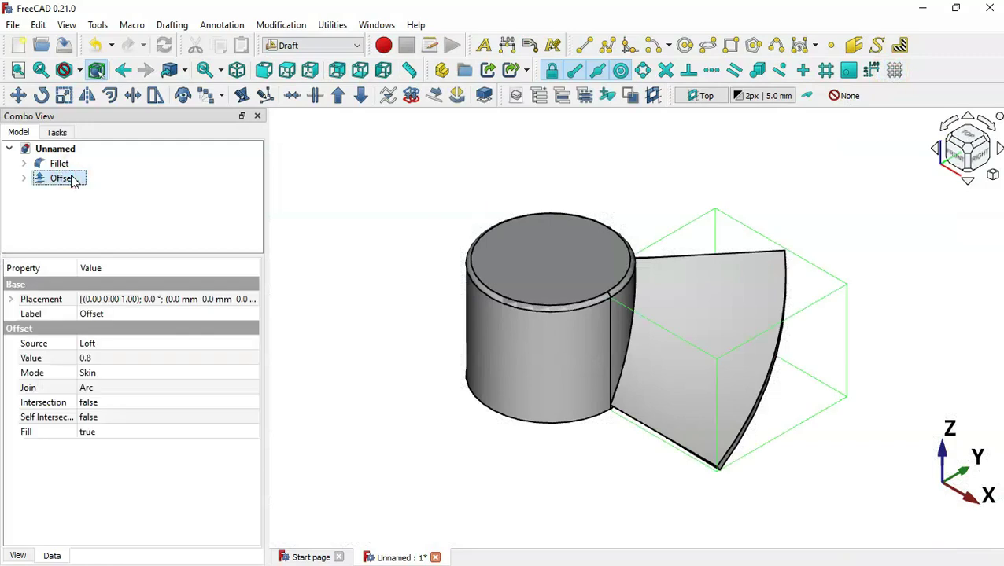
Create a 7-element, 360° polar array of the blade centred on the origin
{"action": "left_click", "coordinate": [222, 97]}
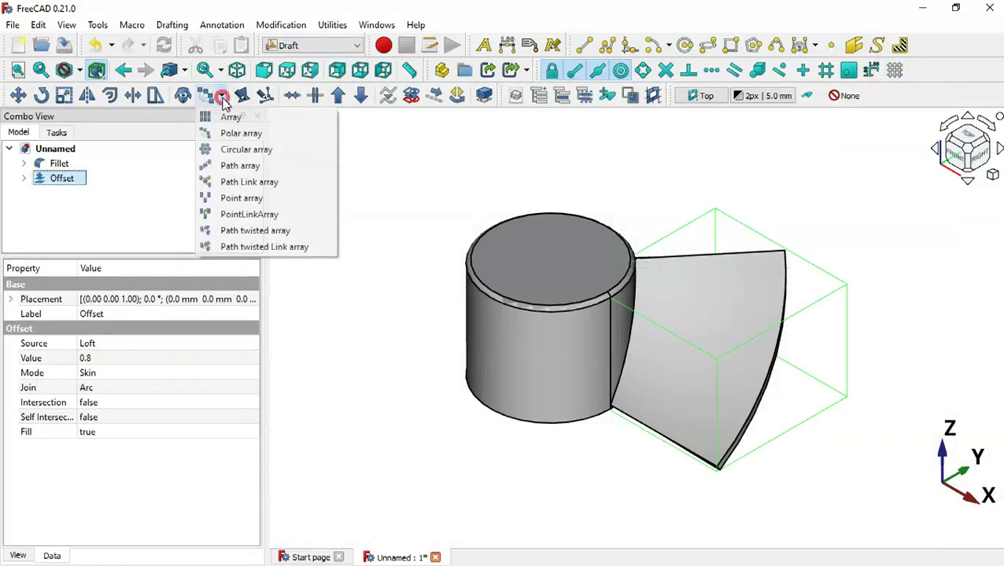
{"action": "left_click", "coordinate": [250, 133]}
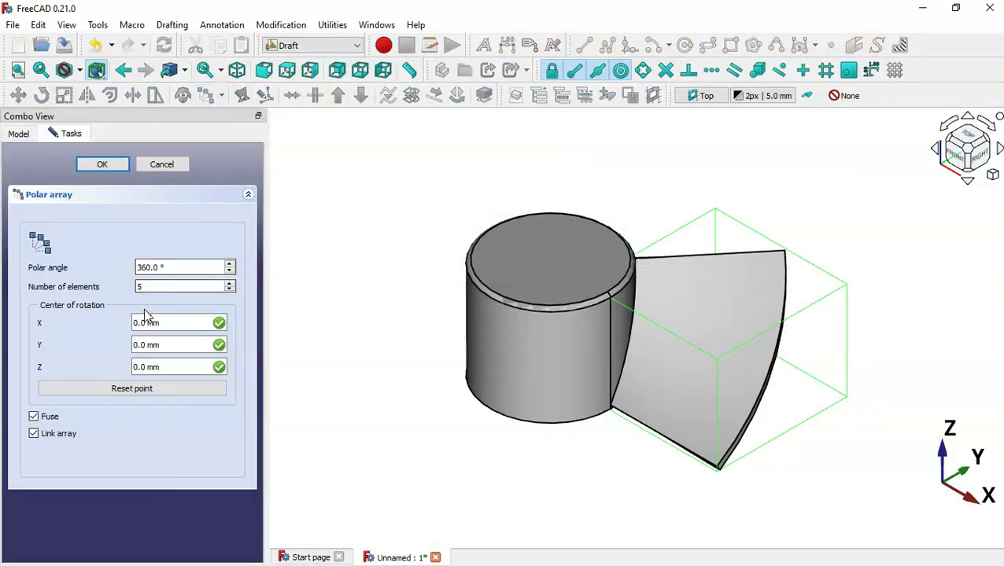
{"action": "double_click", "coordinate": [157, 287]}
{"action": "key", "text": "alt+Tab"}
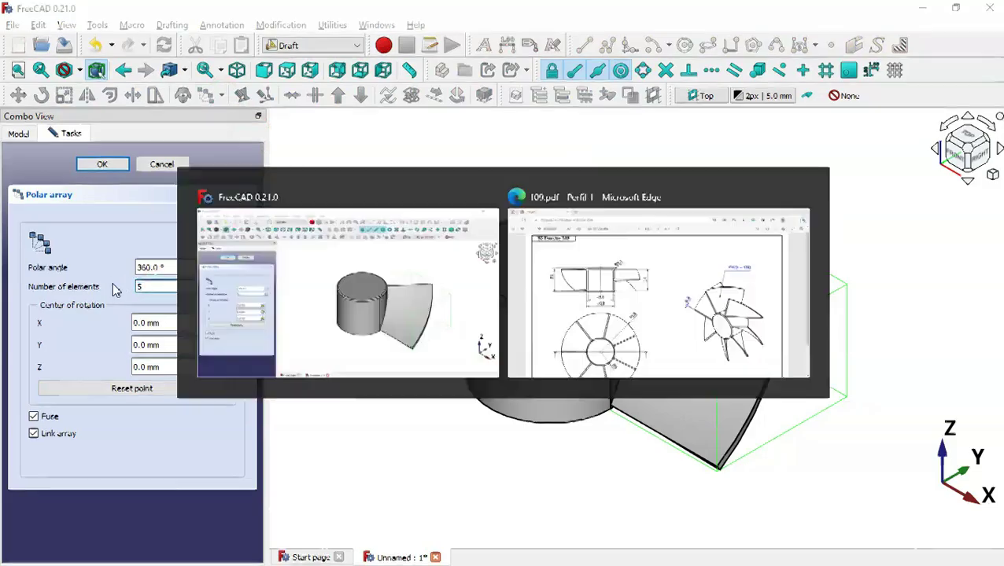
{"action": "scroll", "coordinate": [498, 341], "scroll_direction": "down", "scroll_amount": 1}
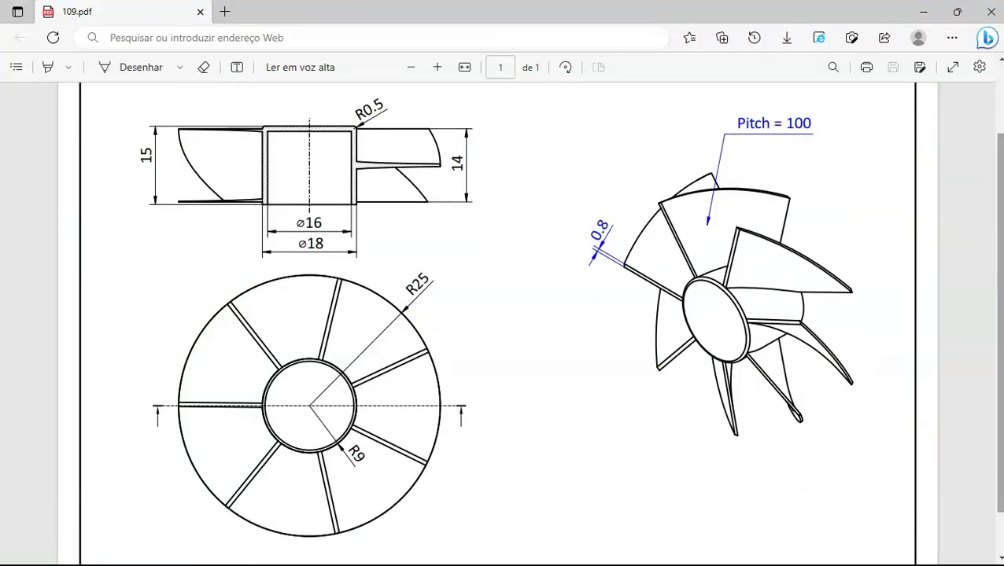
{"action": "key", "text": "alt+Tab"}
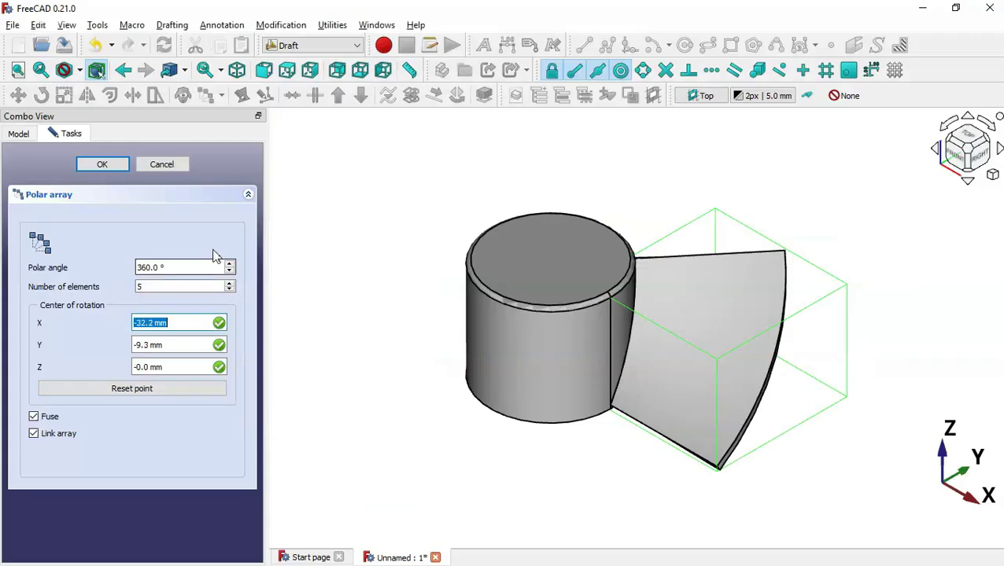
{"action": "double_click", "coordinate": [158, 286]}
{"action": "type", "text": "7"}
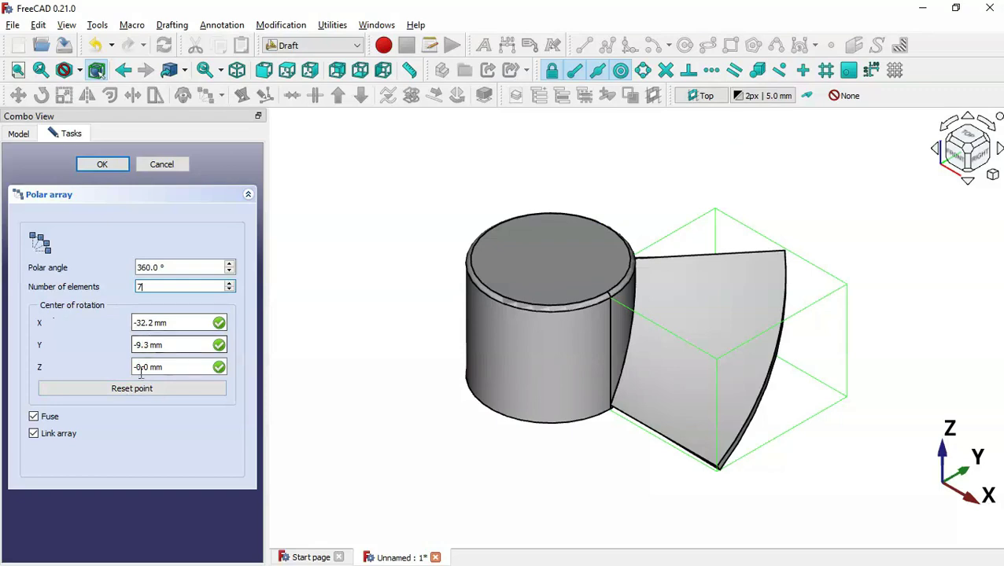
{"action": "left_click", "coordinate": [164, 390]}
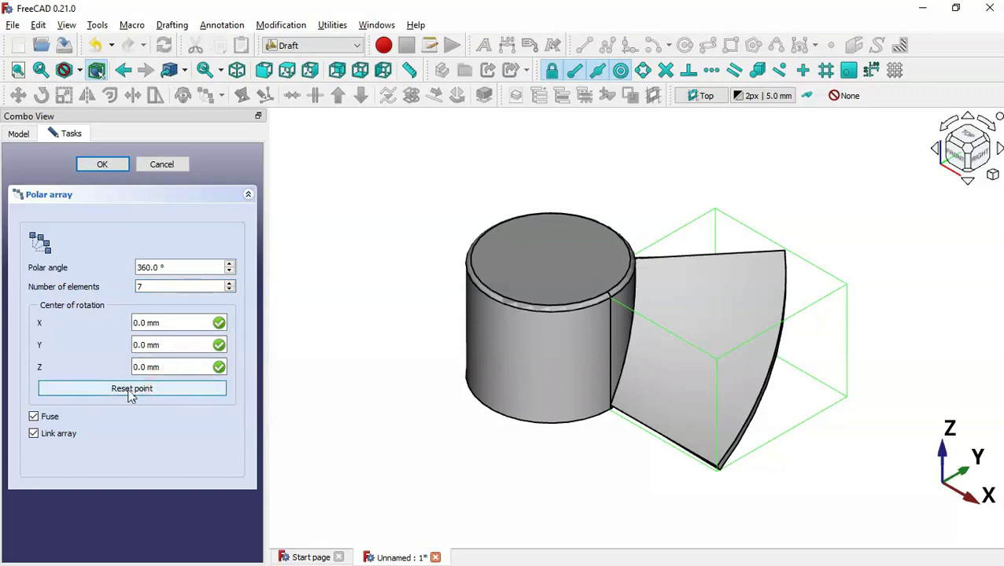
{"action": "left_click", "coordinate": [103, 164]}
{"action": "middle_click_drag", "start_coordinate": [662, 212], "coordinate": [711, 217]}
Return to the Part workbench and union the Fillet hub with the blade Array
{"action": "key", "text": "0"}
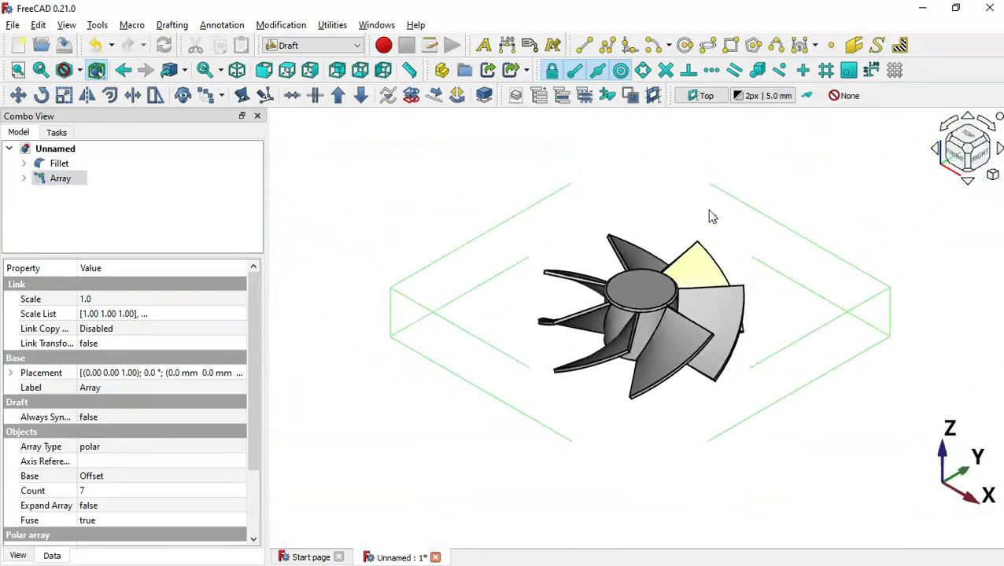
{"action": "left_click", "coordinate": [527, 198]}
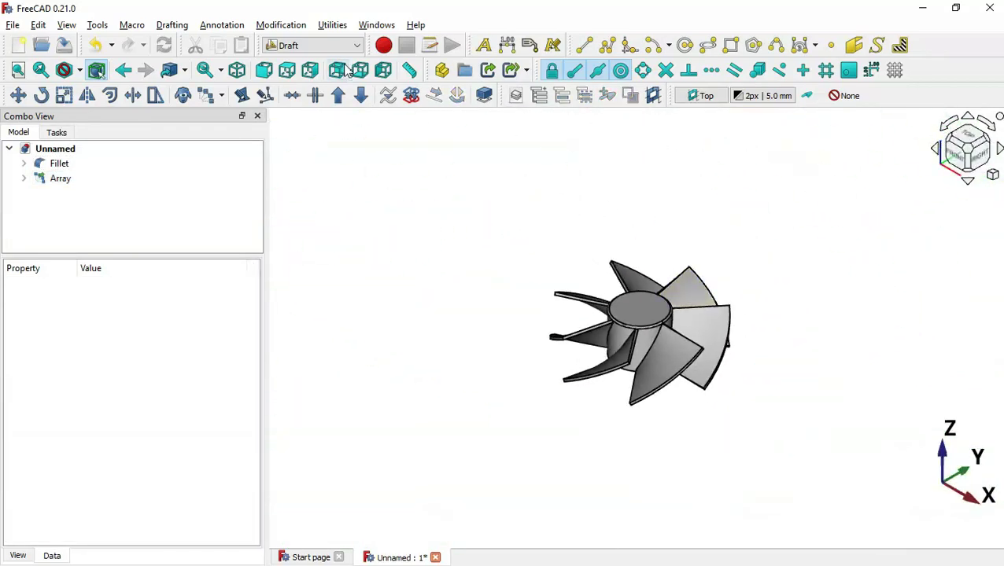
{"action": "left_click", "coordinate": [332, 24]}
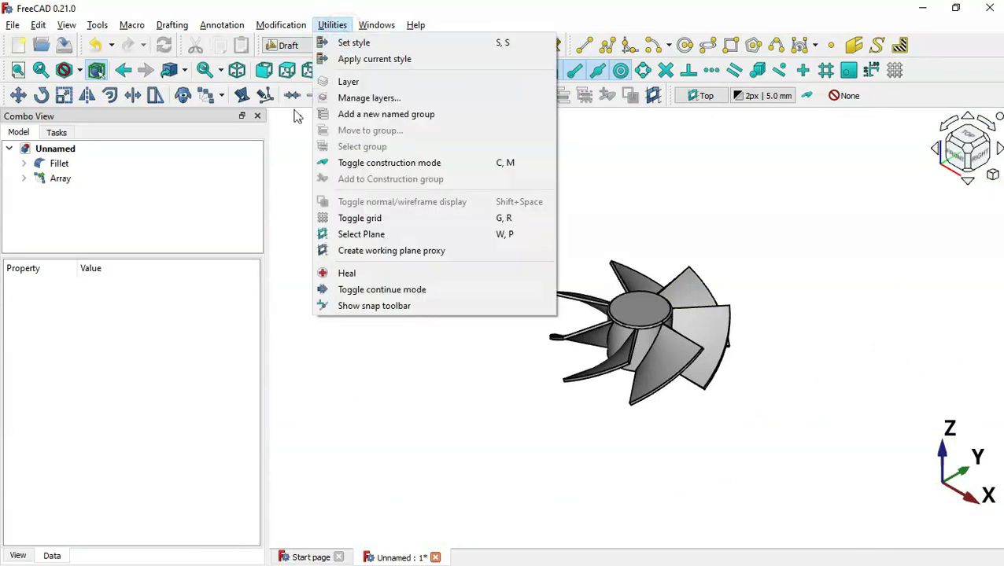
{"action": "left_click", "coordinate": [286, 218]}
{"action": "left_click", "coordinate": [347, 44]}
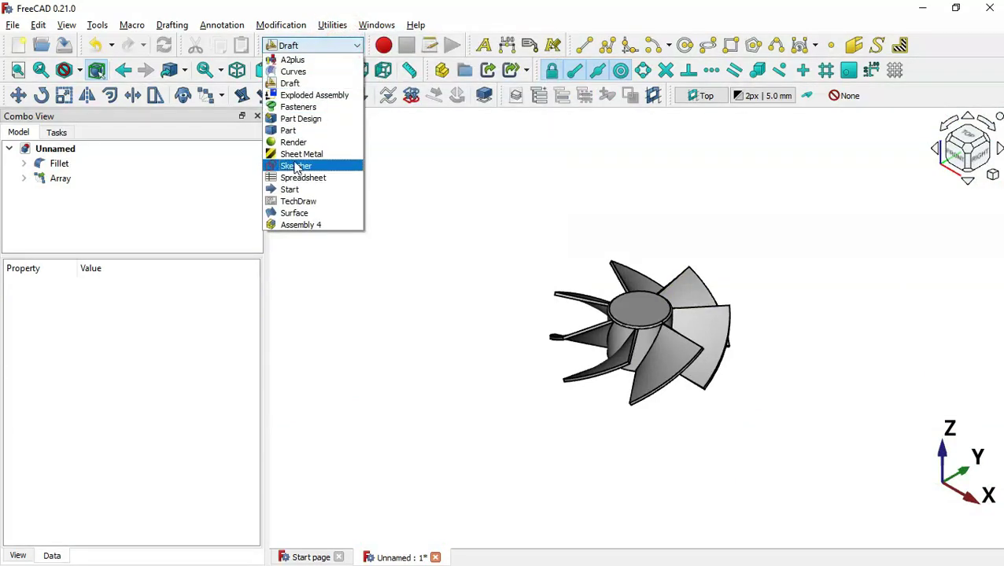
{"action": "left_click", "coordinate": [314, 133]}
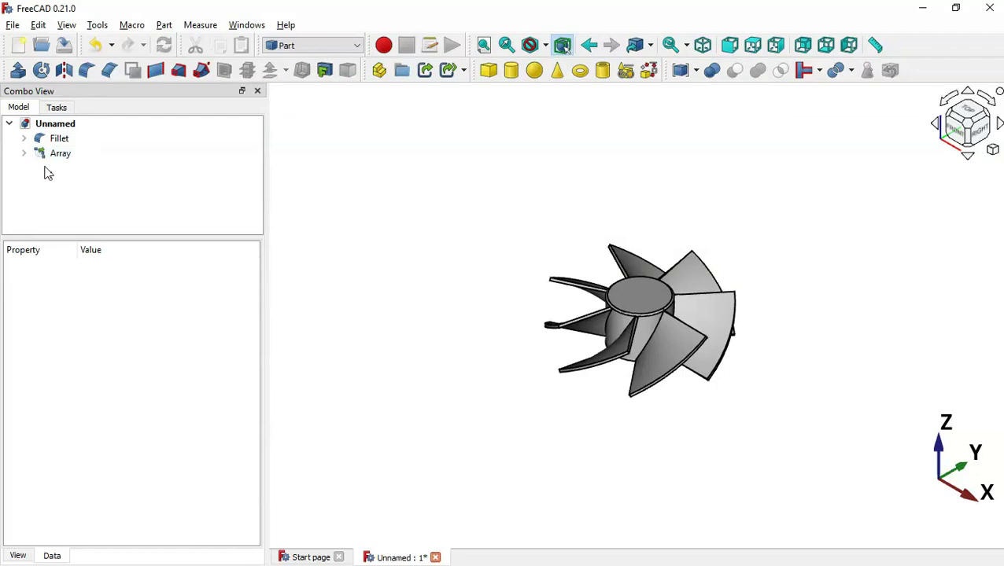
{"action": "left_click_drag", "start_coordinate": [47, 173], "coordinate": [79, 140]}
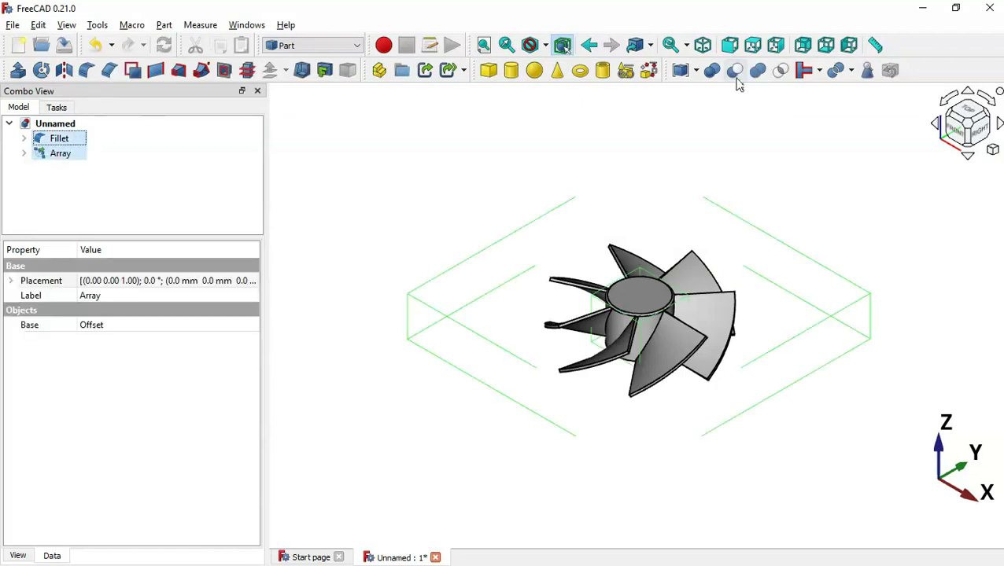
{"action": "left_click", "coordinate": [761, 75]}
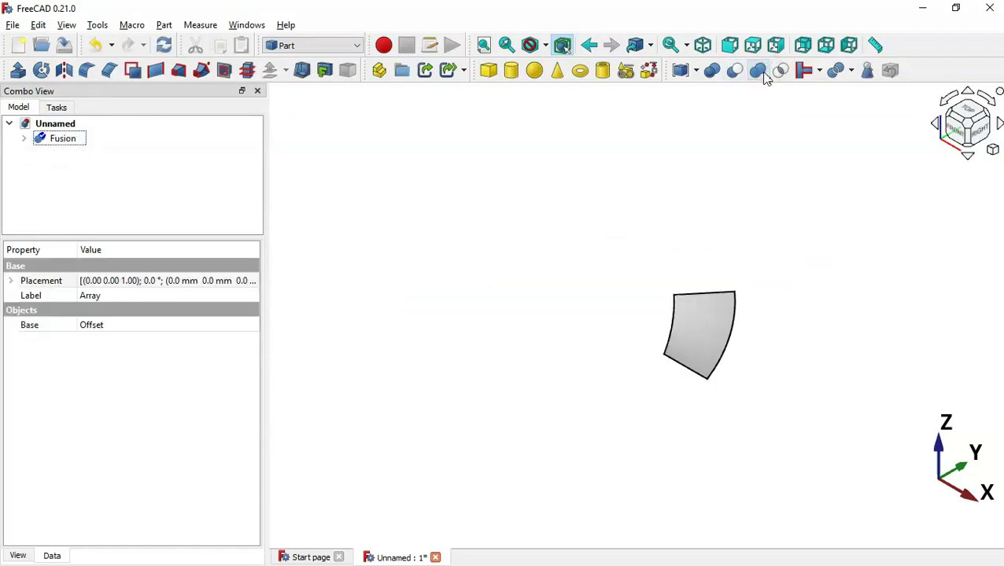
Recompute the Fusion and orbit around the seven-blade fan to inspect its hollow hub
{"action": "left_click", "coordinate": [170, 50]}
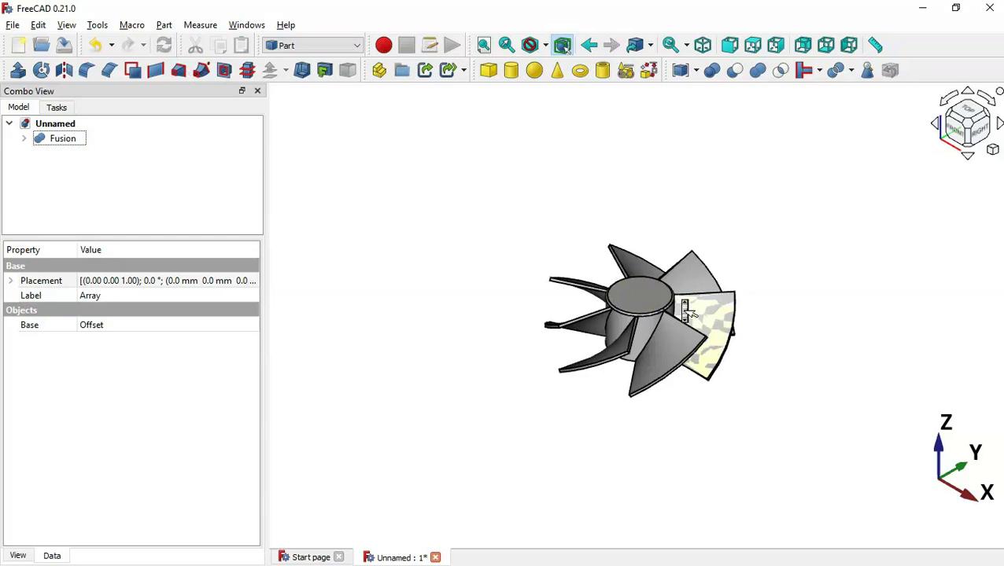
{"action": "scroll", "coordinate": [679, 299], "scroll_direction": "up", "scroll_amount": 5}
{"action": "middle_click_drag", "start_coordinate": [674, 230], "coordinate": [759, 73]}
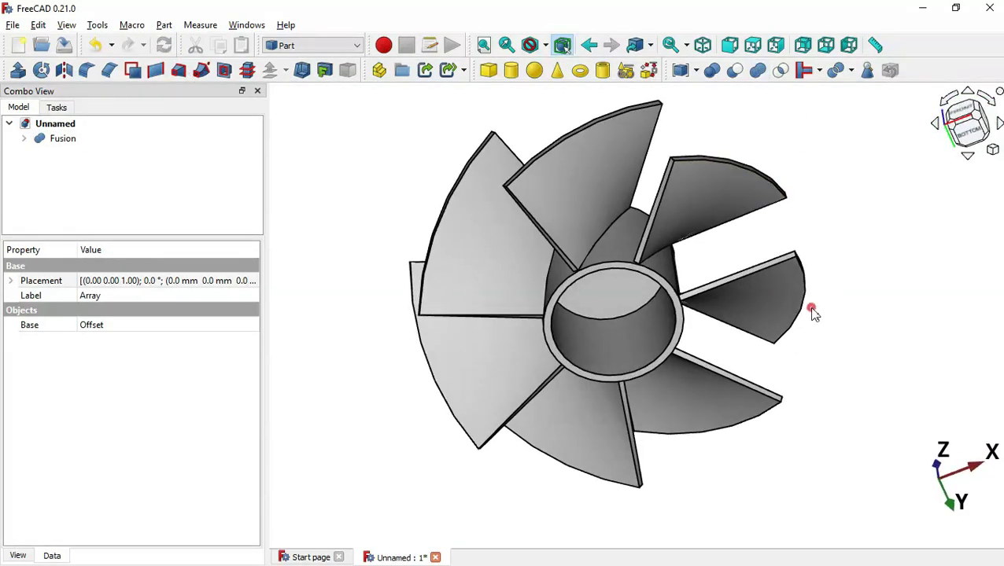
{"action": "middle_click_drag", "start_coordinate": [811, 311], "coordinate": [702, 255]}
{"action": "key", "text": "0"}
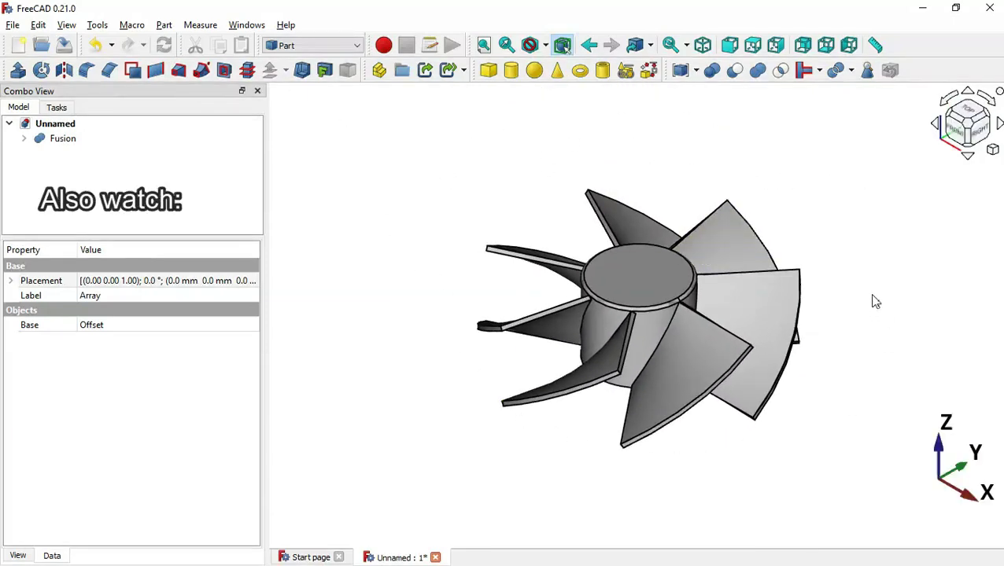
{"action": "left_click_drag", "start_coordinate": [882, 325], "coordinate": [854, 373]}
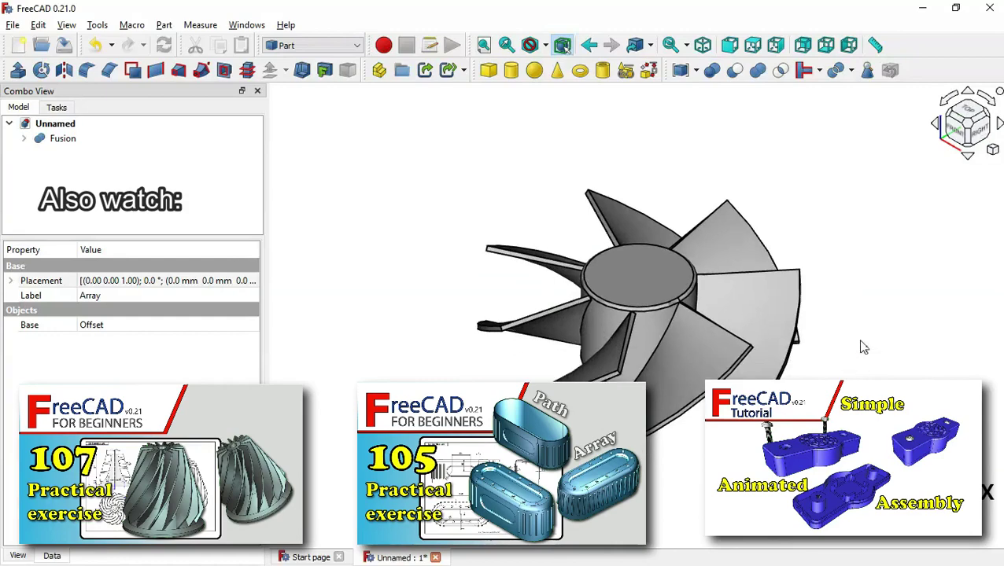
{"action": "left_click", "coordinate": [871, 304]}
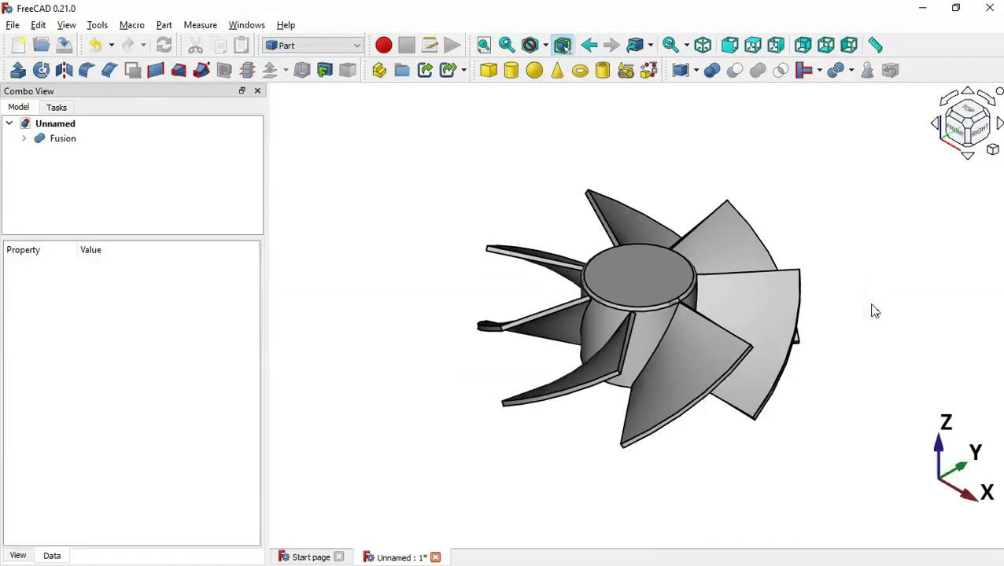